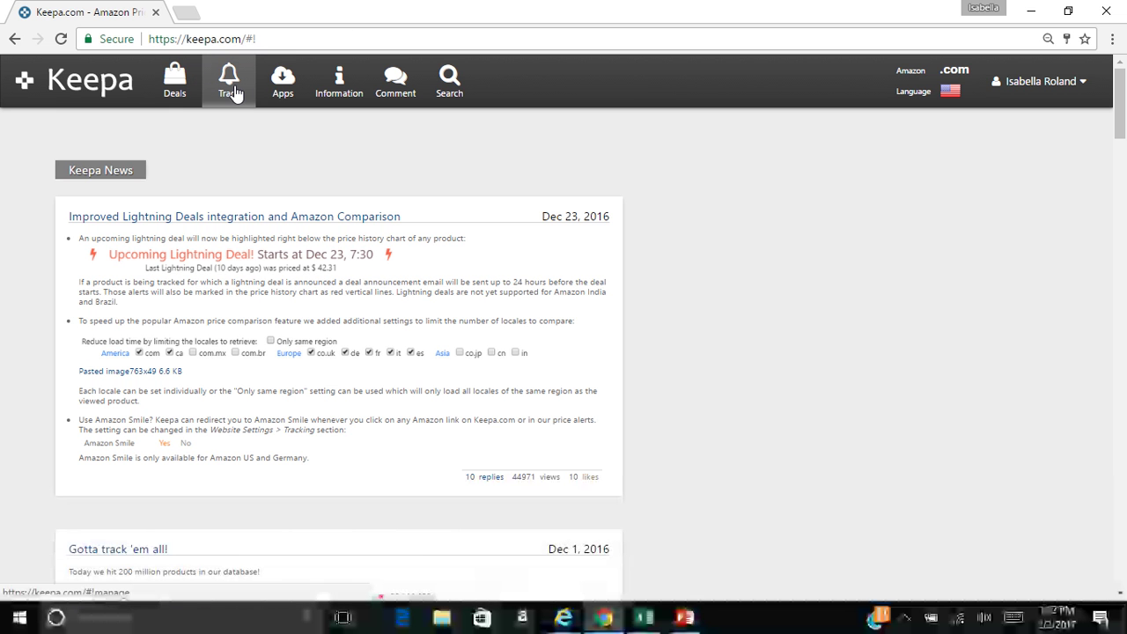
Open the product tracking overview and examine the prices and price history of the tracked book Foundations in Microbiology
click(234, 93)
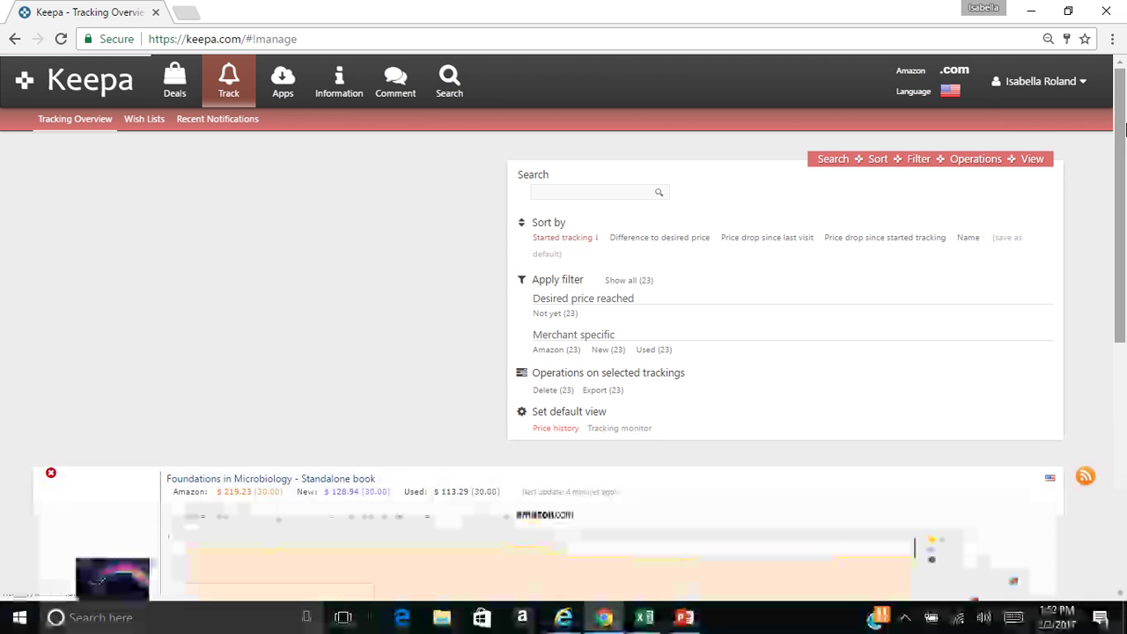
drag(1123, 130, 1121, 197)
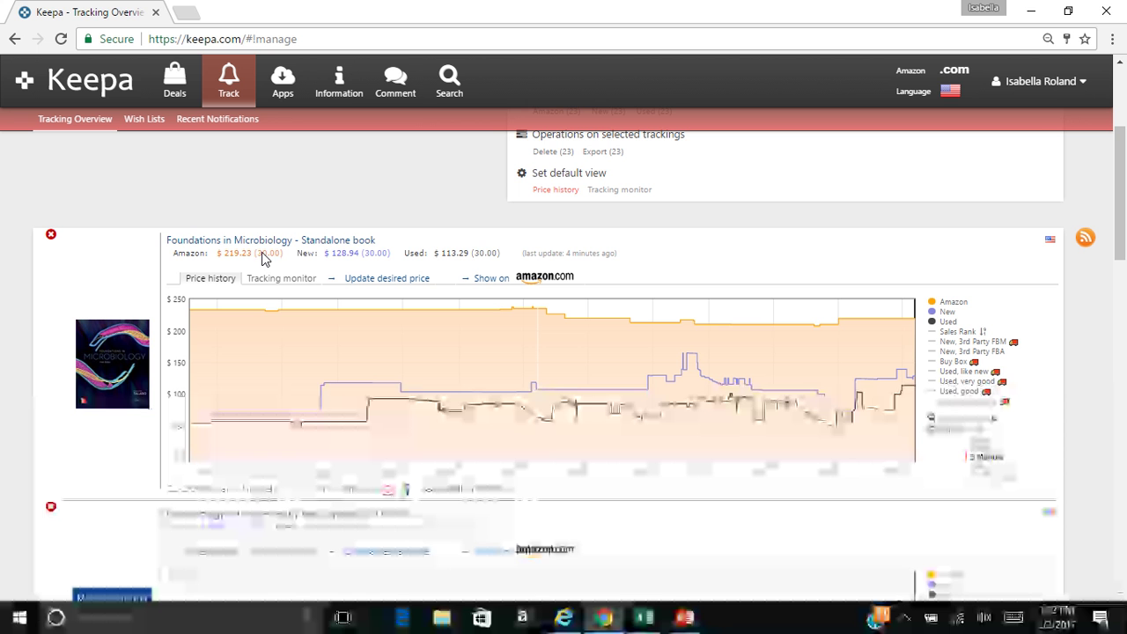
drag(338, 254, 442, 262)
click(443, 262)
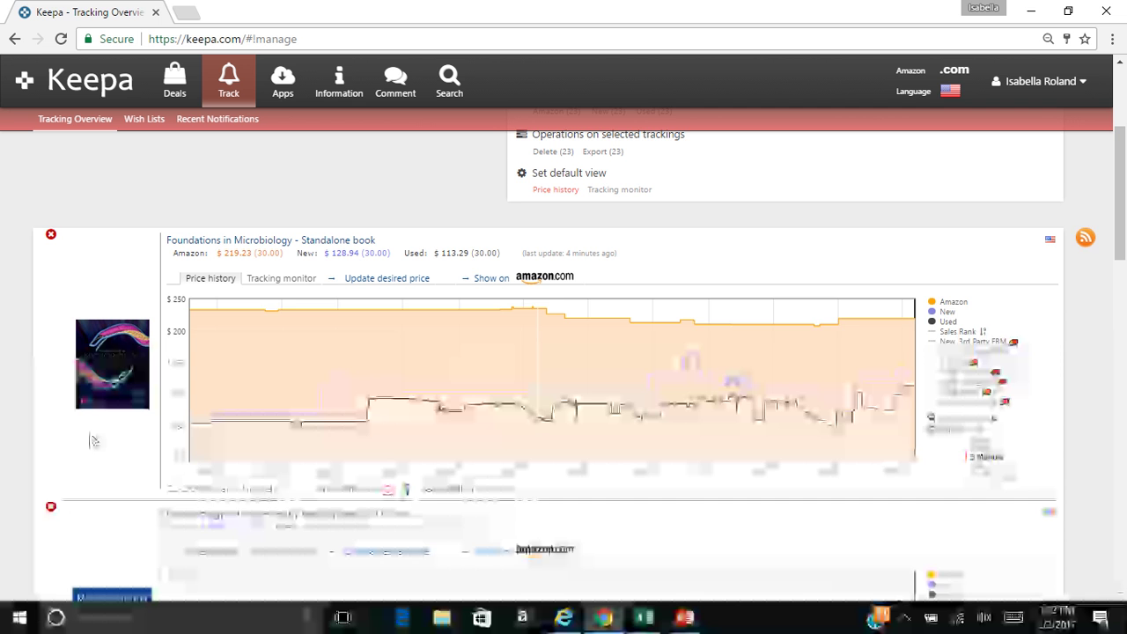
scroll(93, 440, up, 1)
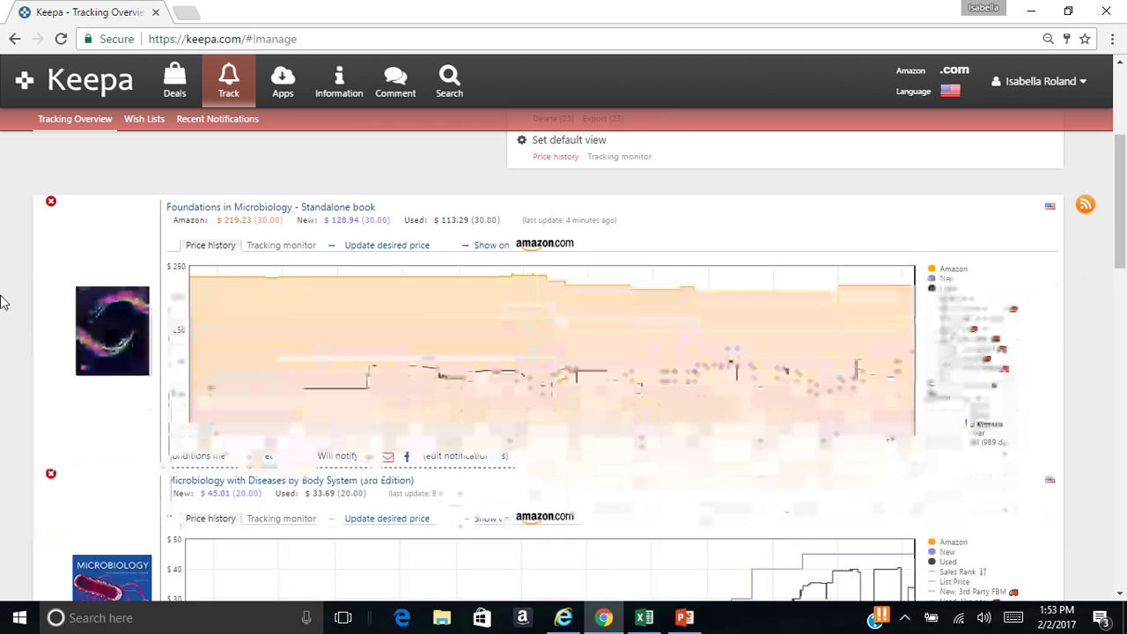
Look through the price charts of the other tracked books, returning to Foundations in Microbiology at the start of the list
drag(1123, 187, 1125, 359)
scroll(1112, 279, down, 5)
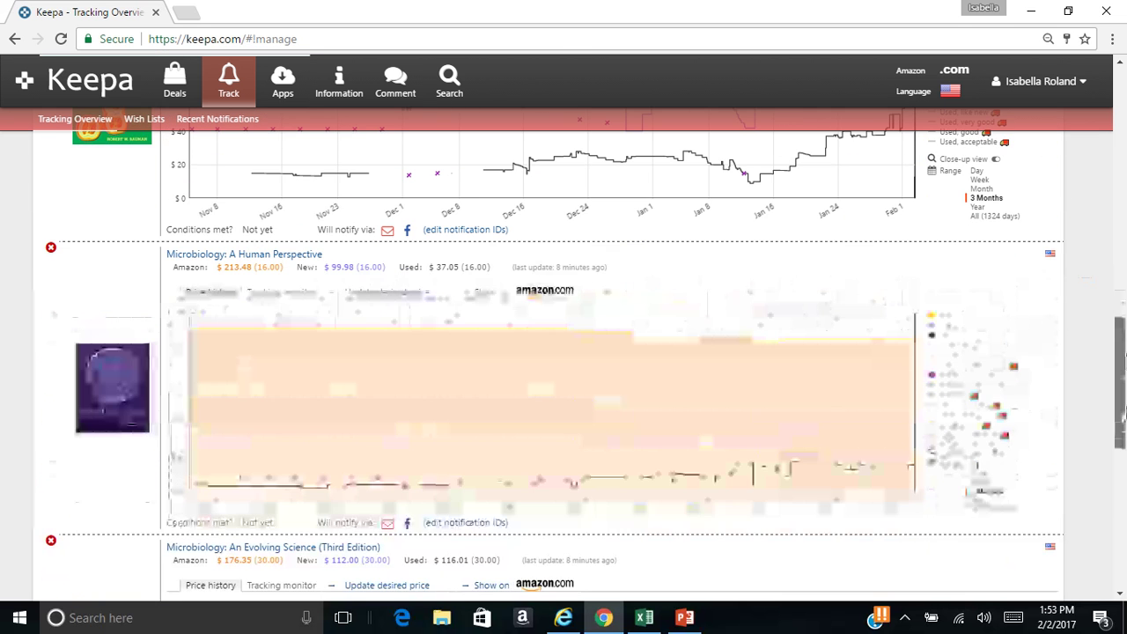
scroll(1111, 278, up, 15)
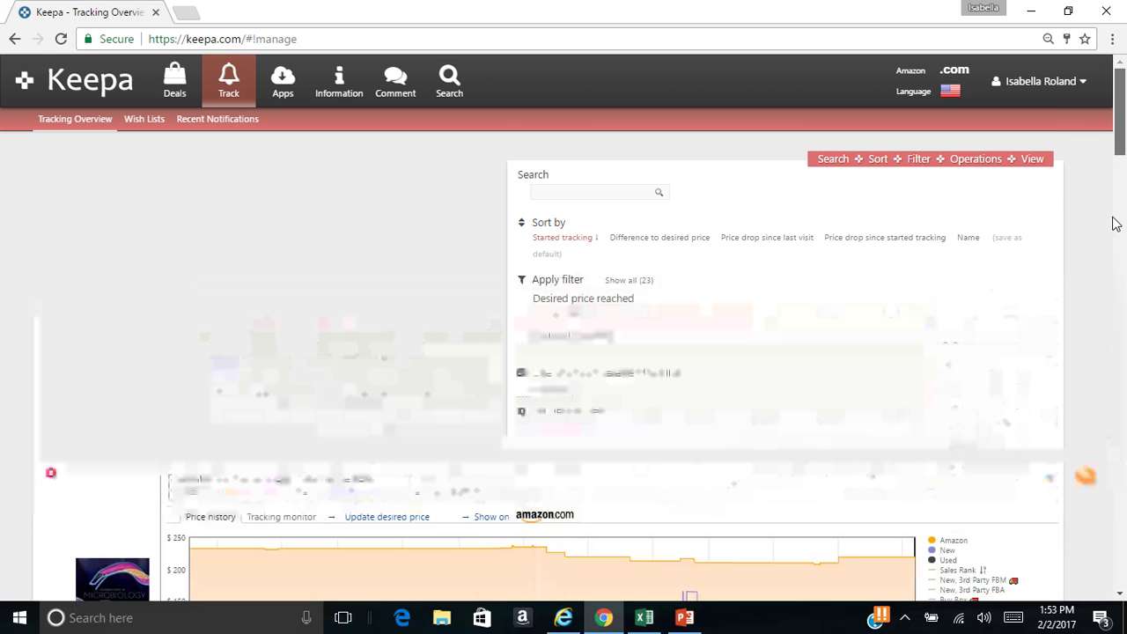
scroll(1115, 221, down, 2)
mouse_move(1123, 155)
mouse_down()
mouse_move(1123, 180)
mouse_move(1123, 168)
mouse_up()
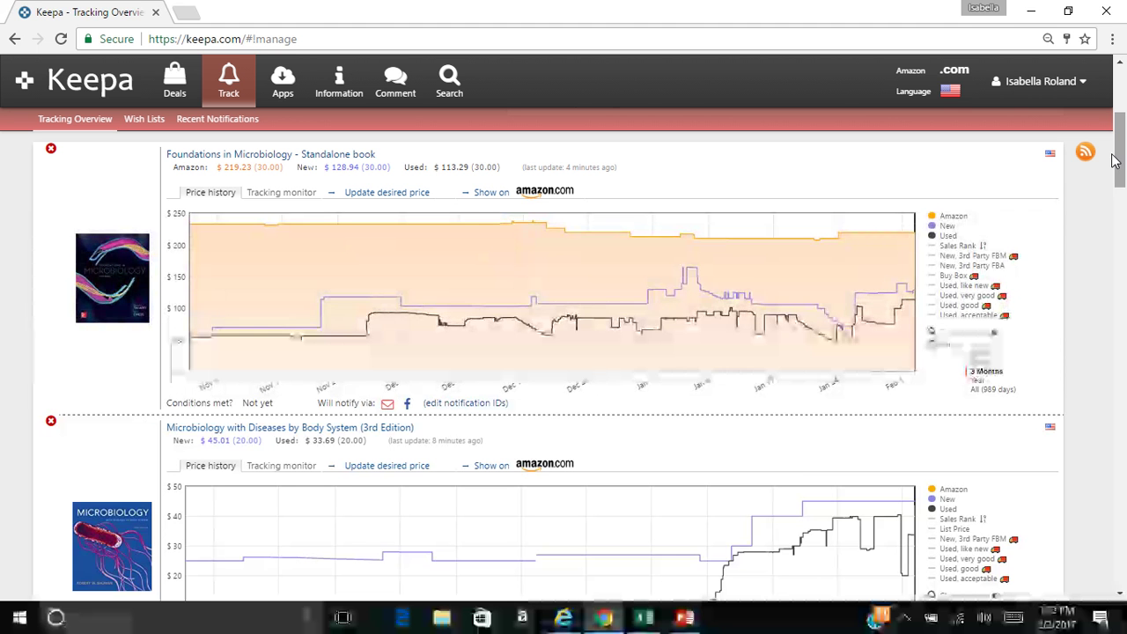
scroll(1124, 173, down, 1)
scroll(1124, 173, up, 1)
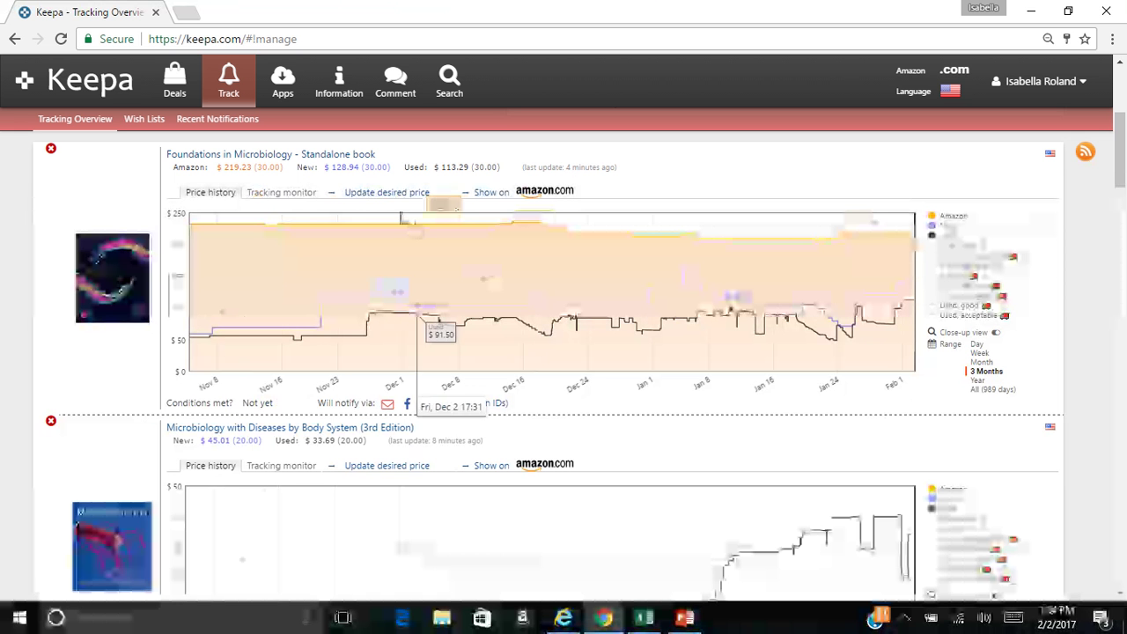
Compare the price history of Foundations in Microbiology with its tracking monitor, leaving the tracking monitor displayed
click(280, 193)
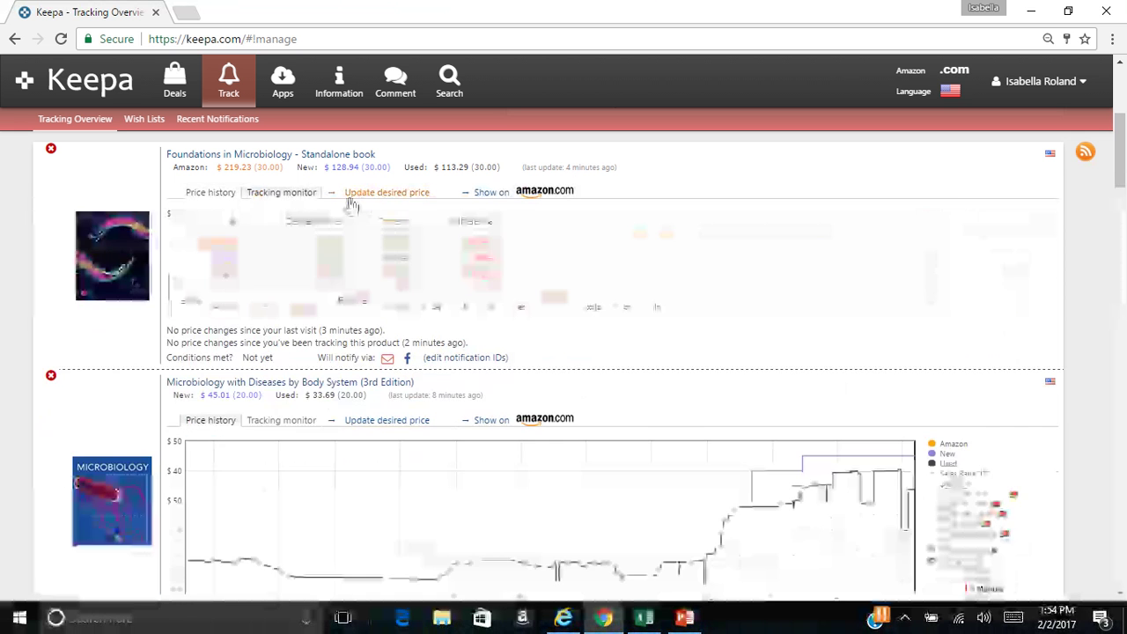
click(229, 196)
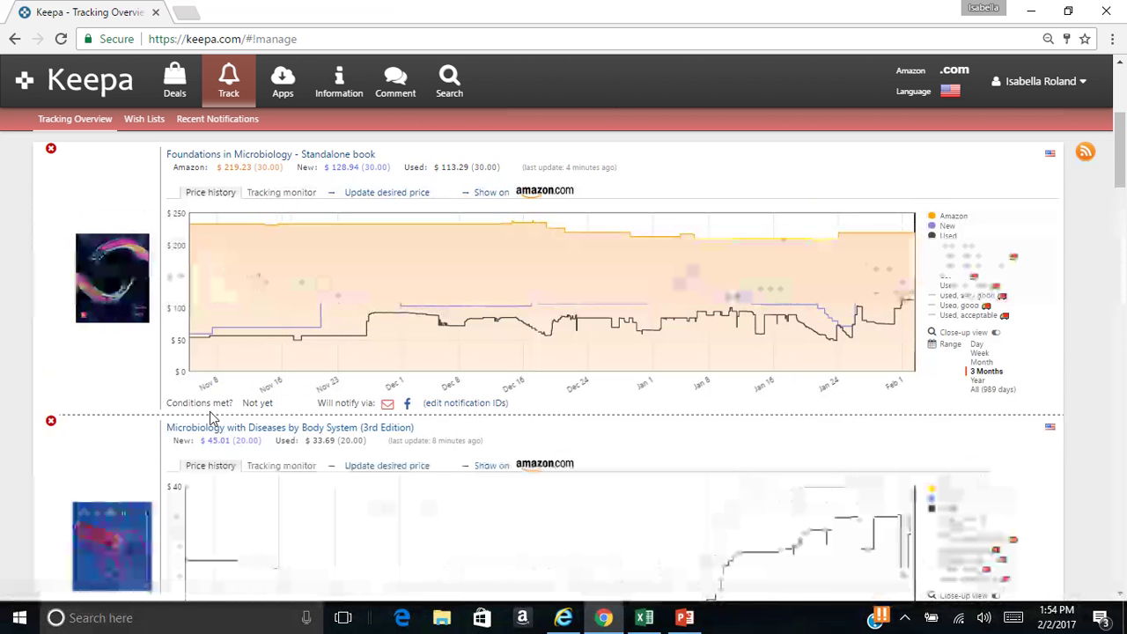
click(273, 193)
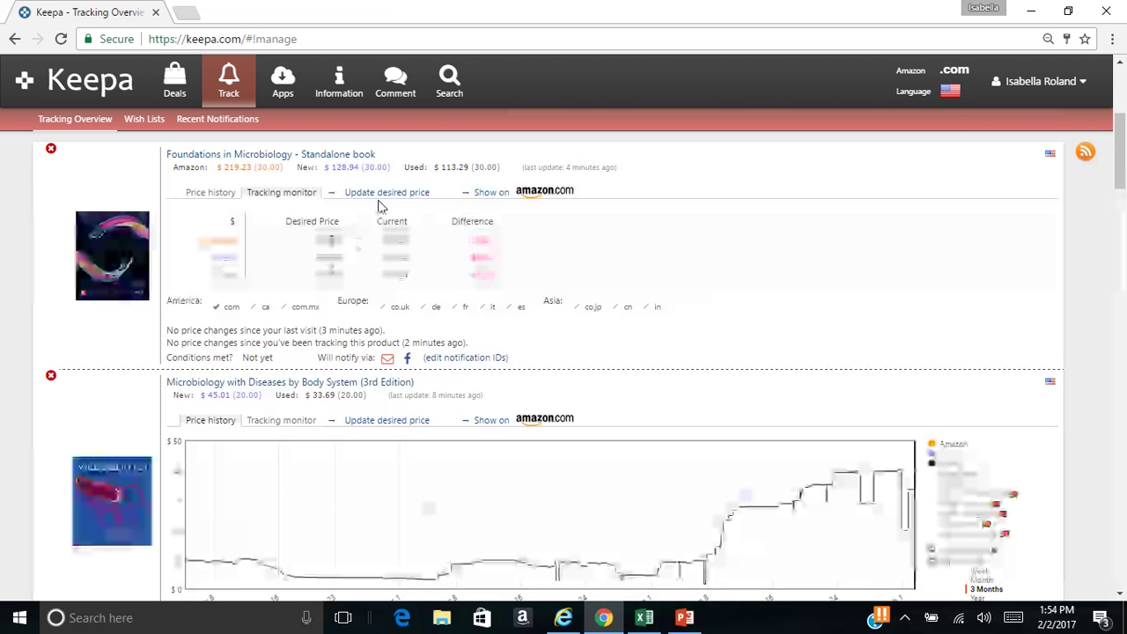
Open the desired-price settings for Foundations in Microbiology, review the Amazon, New and Used thresholds, and close them without changes
click(403, 194)
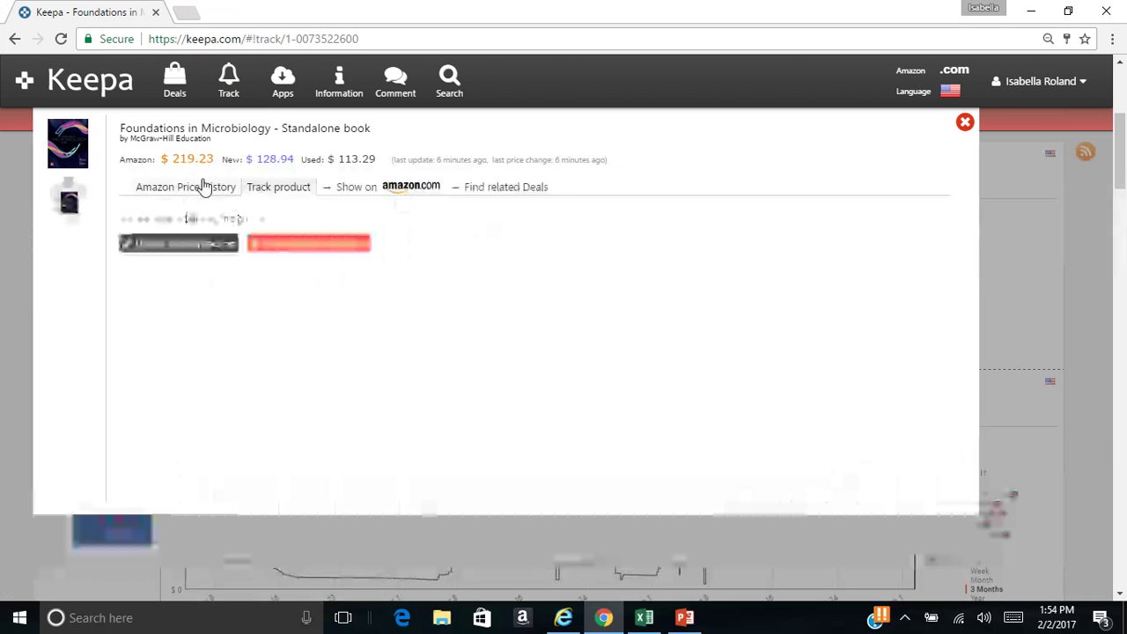
click(187, 246)
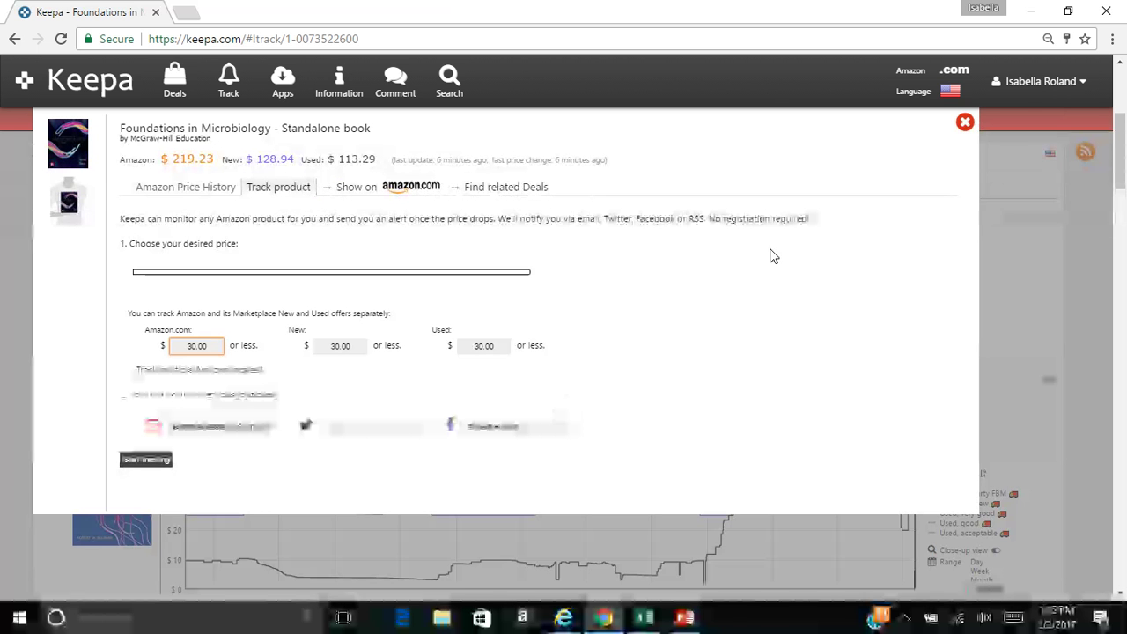
click(966, 122)
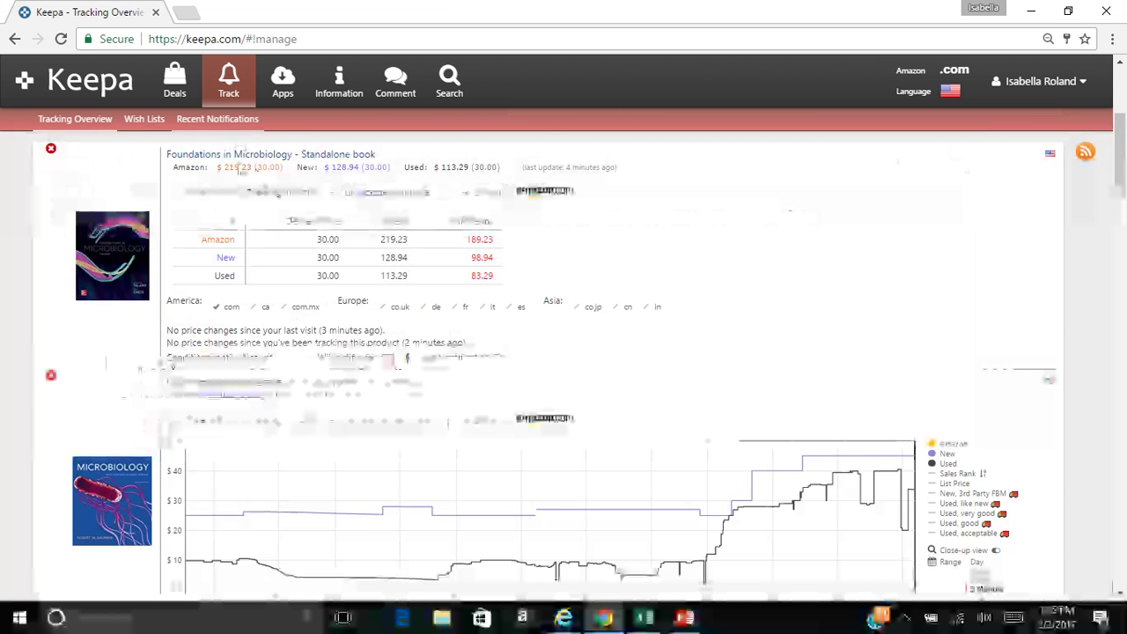
Switch to the Amazon site in Internet Explorer and search all departments for "clinical psychology"
click(564, 617)
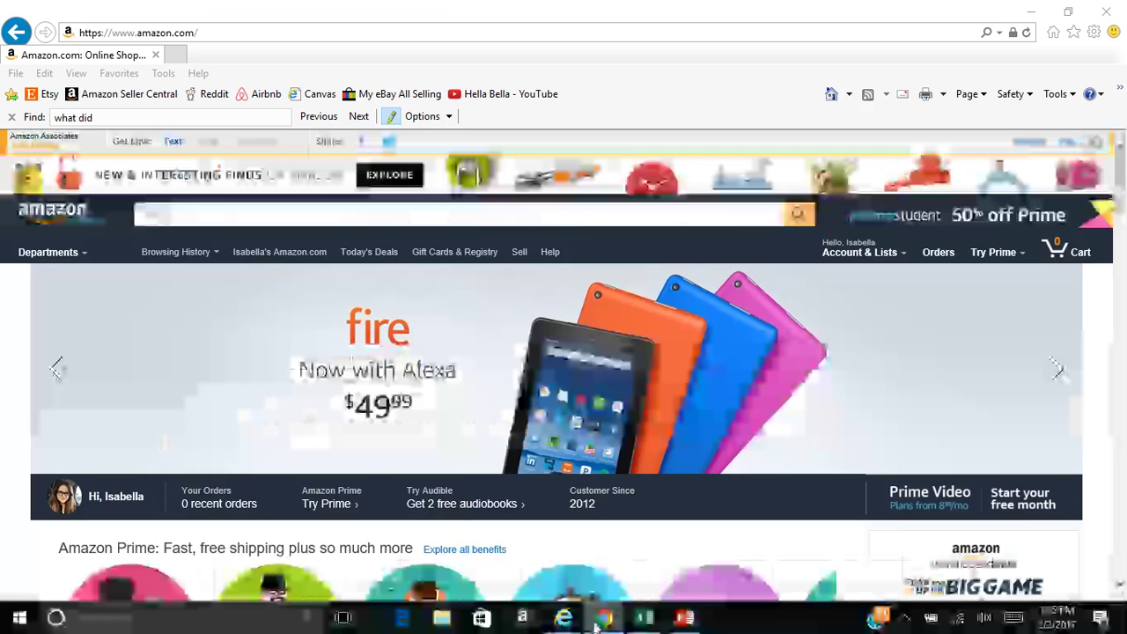
click(372, 214)
text(mic)
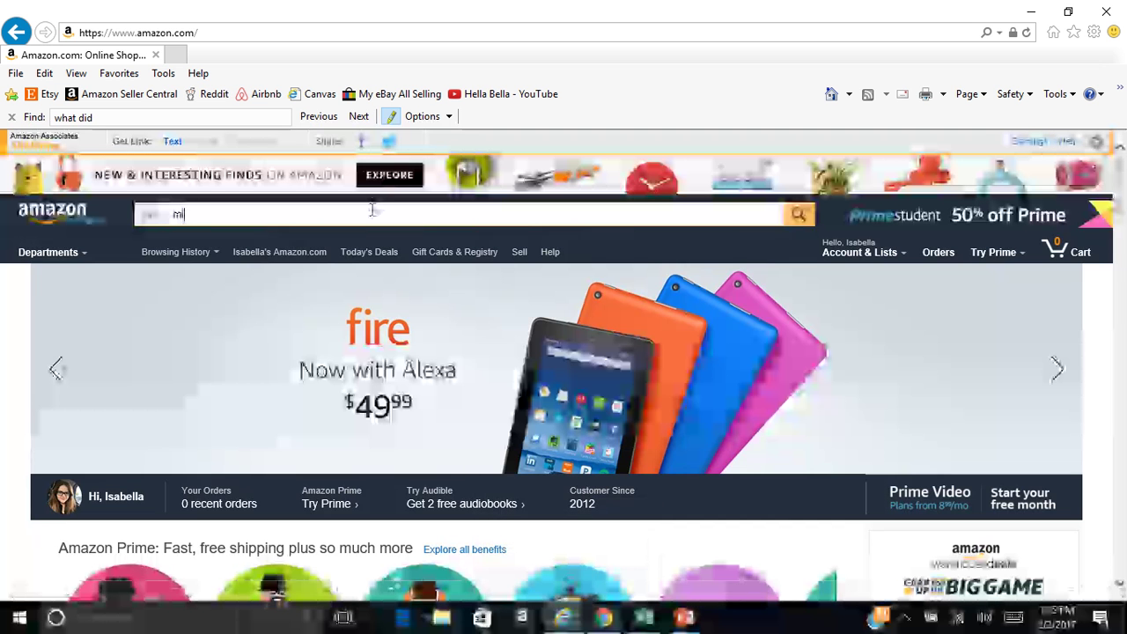
key(BackSpace)
key(BackSpace)
key(BackSpace)
text(cliq)
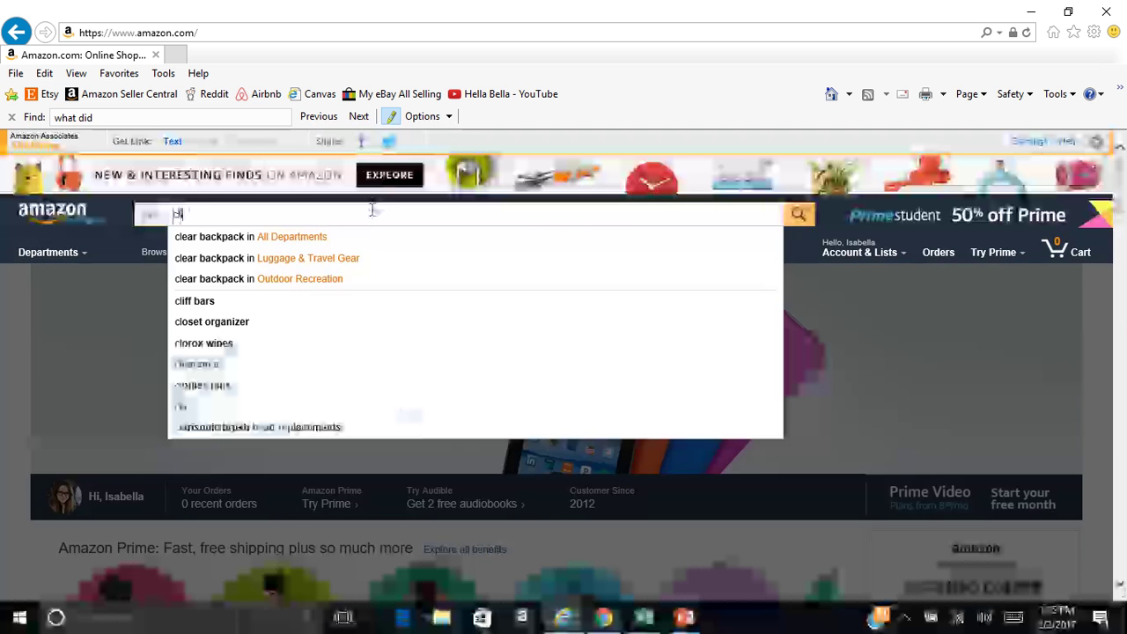
key(BackSpace)
key(BackSpace)
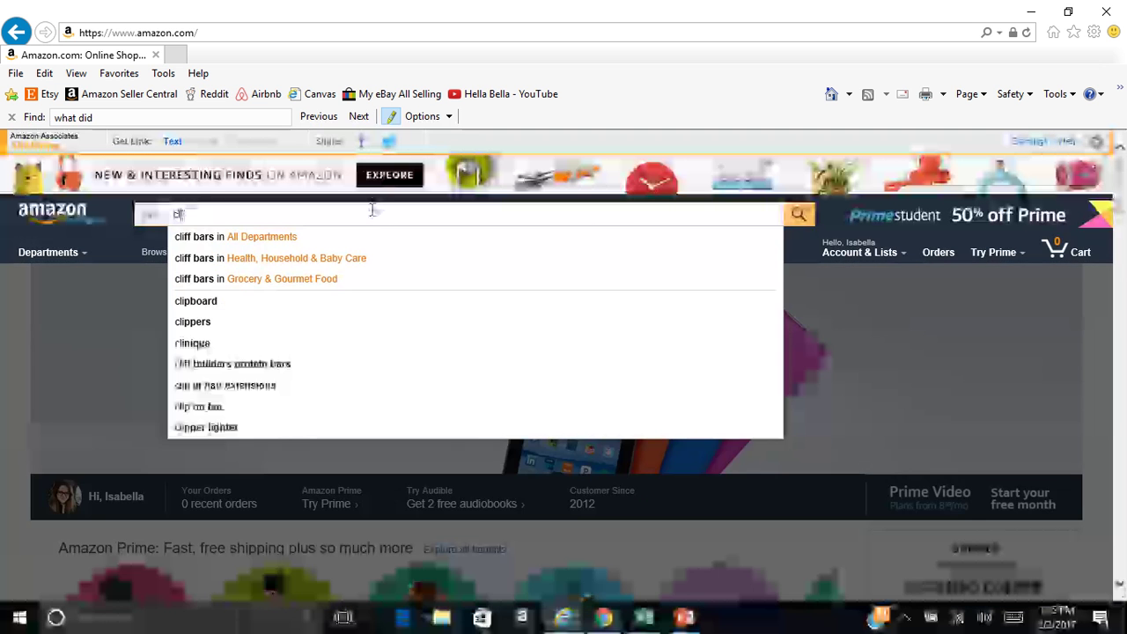
text(inical psy)
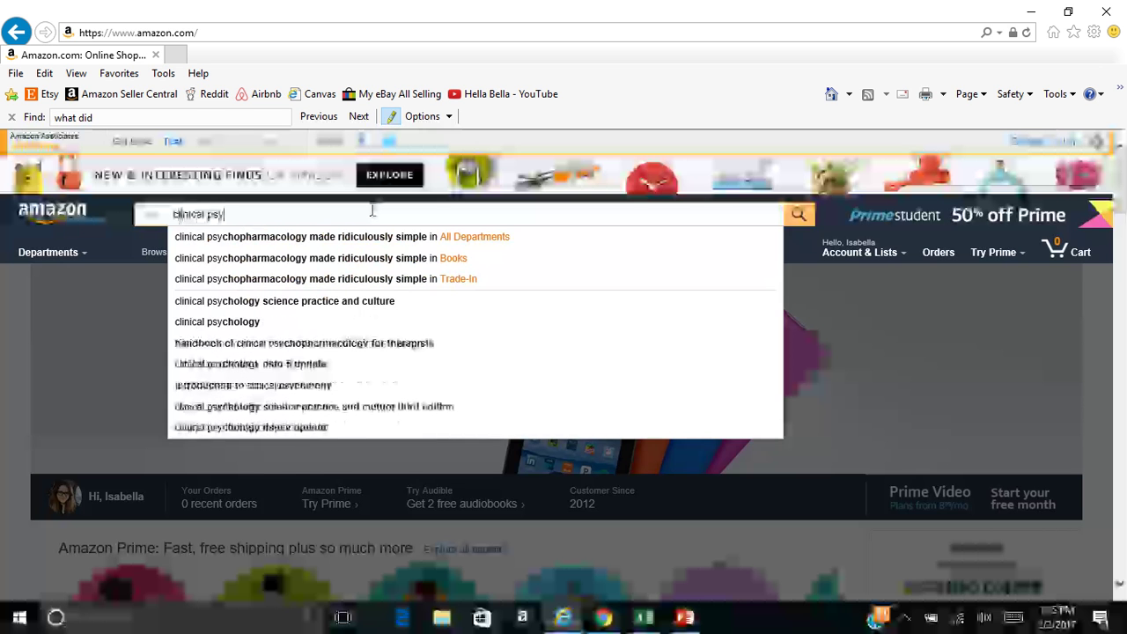
text(cho)
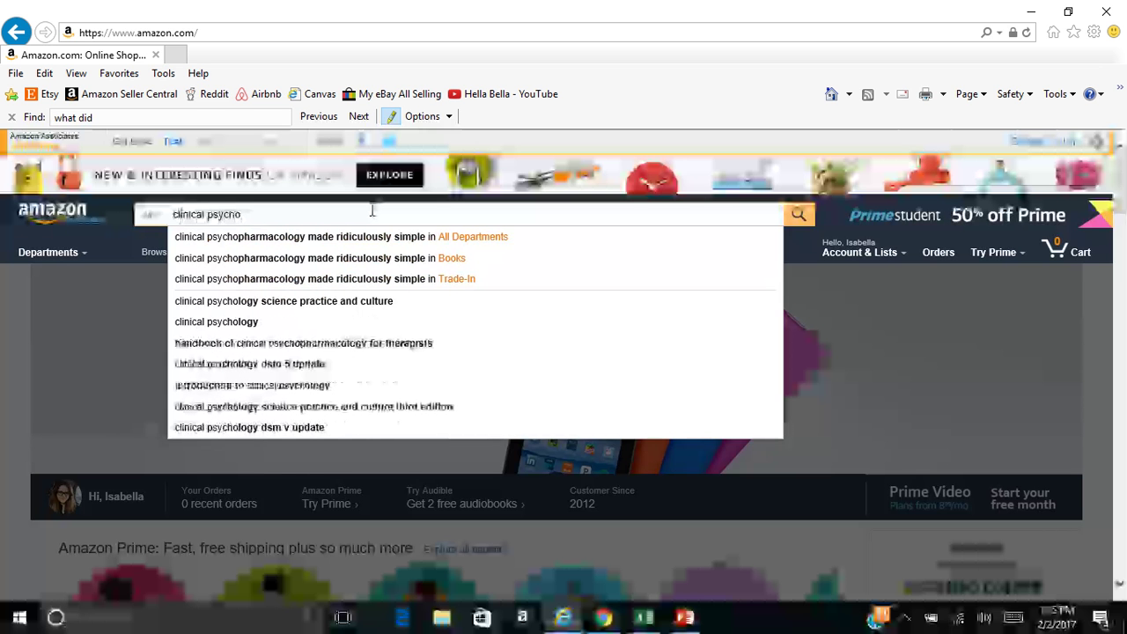
key(BackSpace)
key(BackSpace)
text(hology)
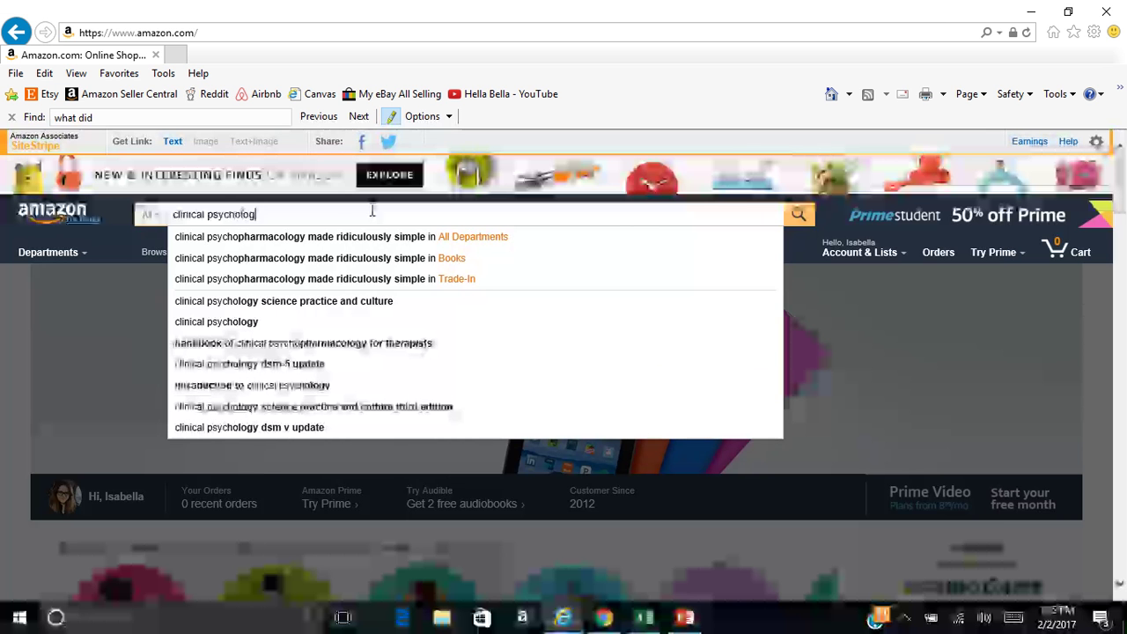
key(Return)
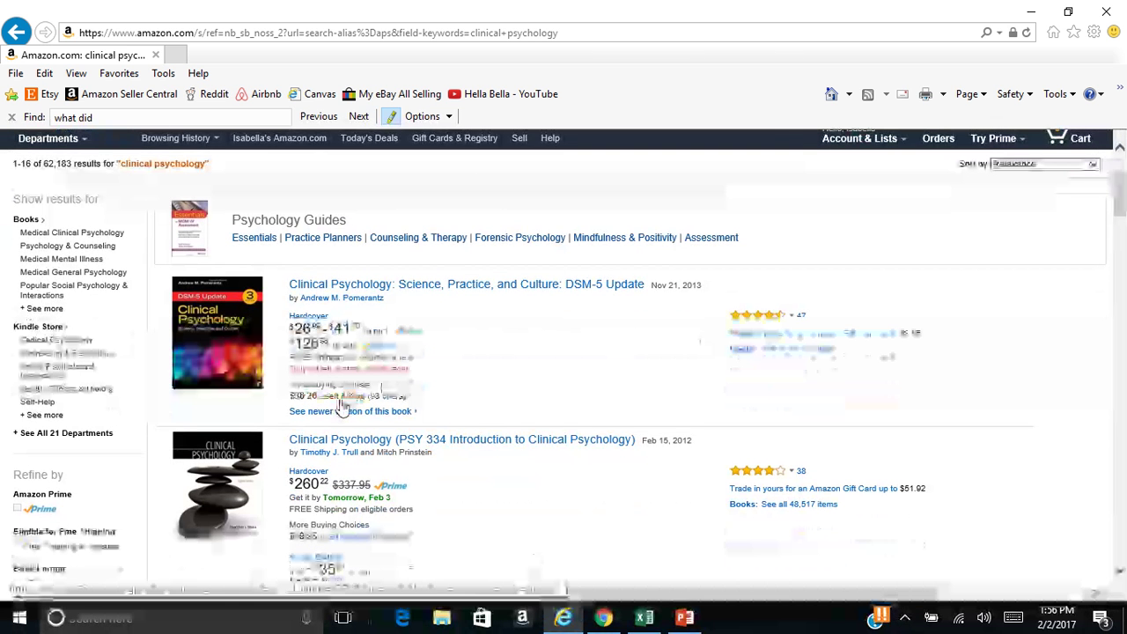
Open the used and new offers for Clinical Psychology: Science, Practice, and Culture: DSM-5 Update and review the listed prices
click(342, 405)
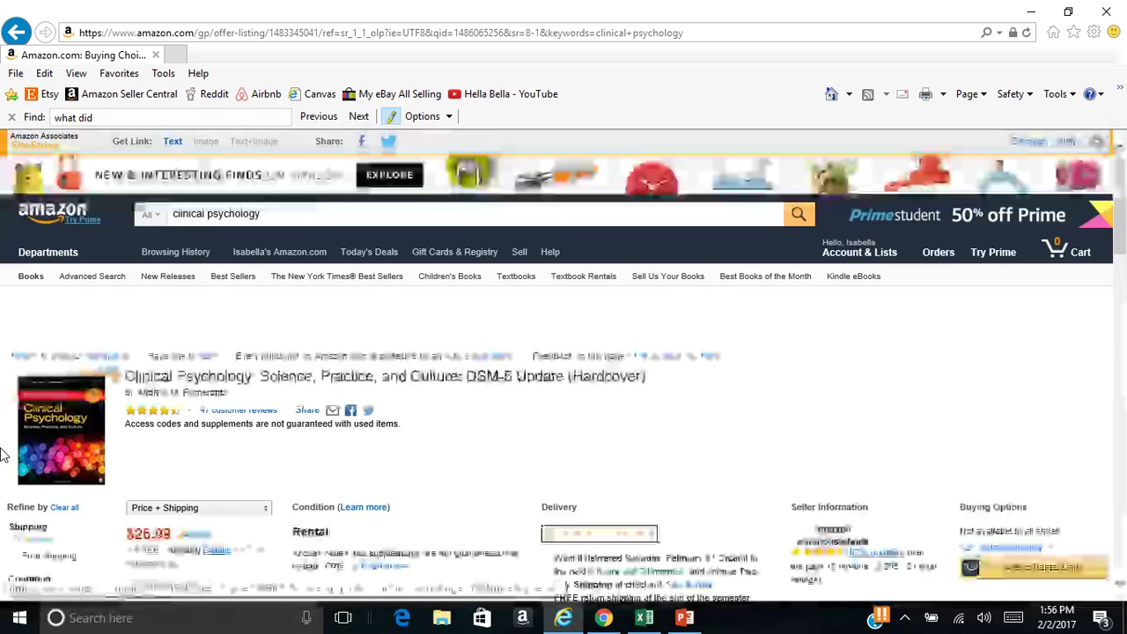
scroll(3, 454, down, 2)
scroll(3, 454, down, 6)
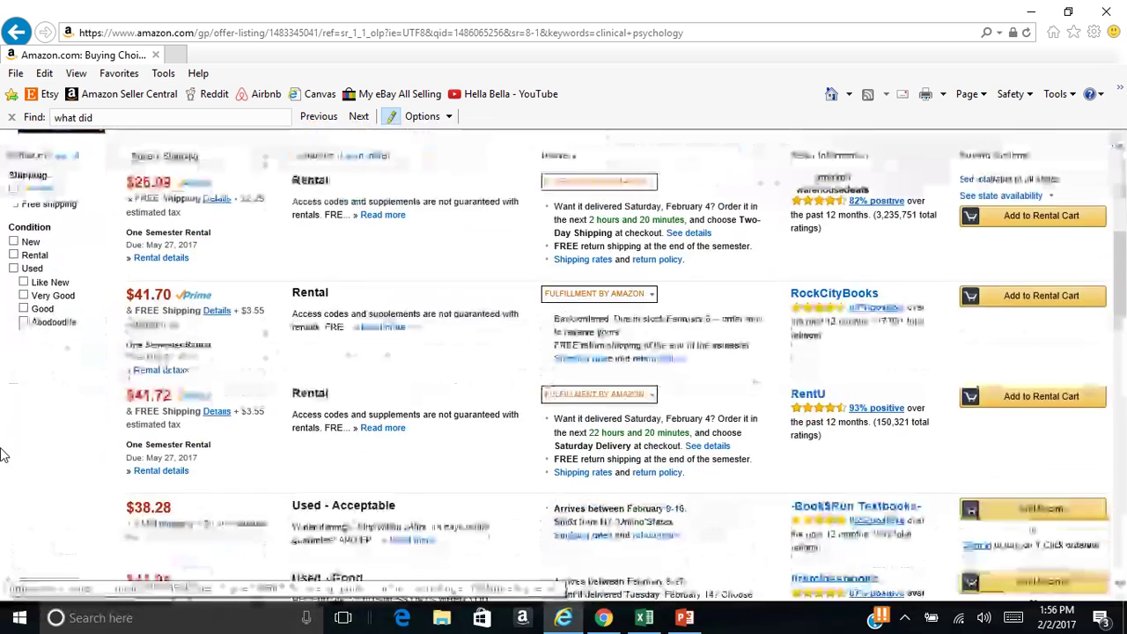
scroll(3, 454, down, 2)
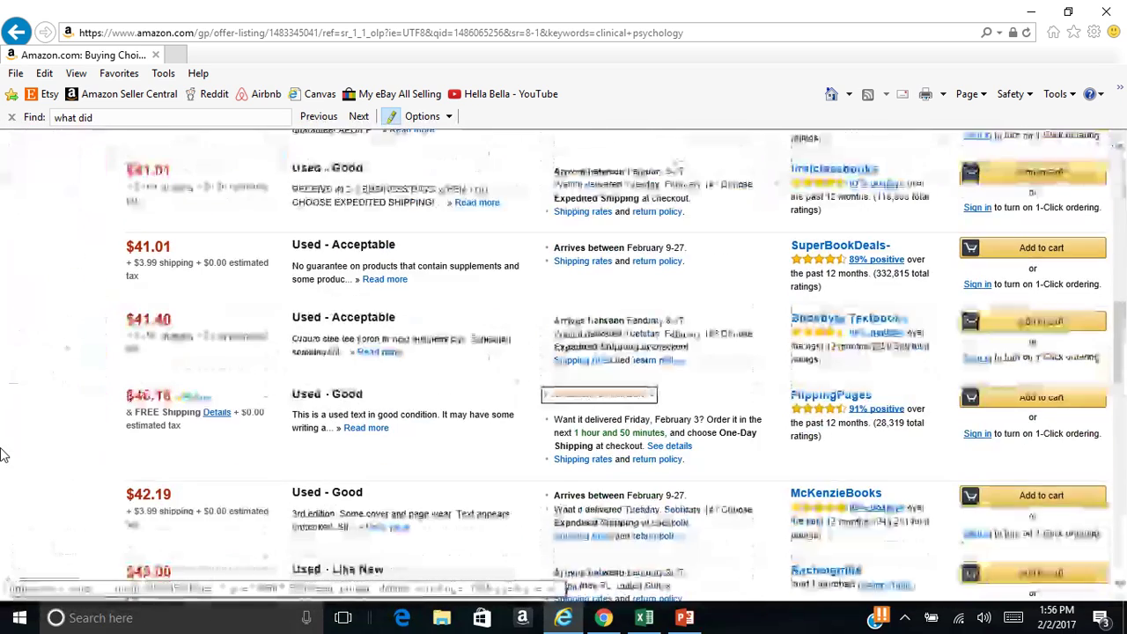
scroll(3, 454, up, 1)
scroll(2, 453, up, 9)
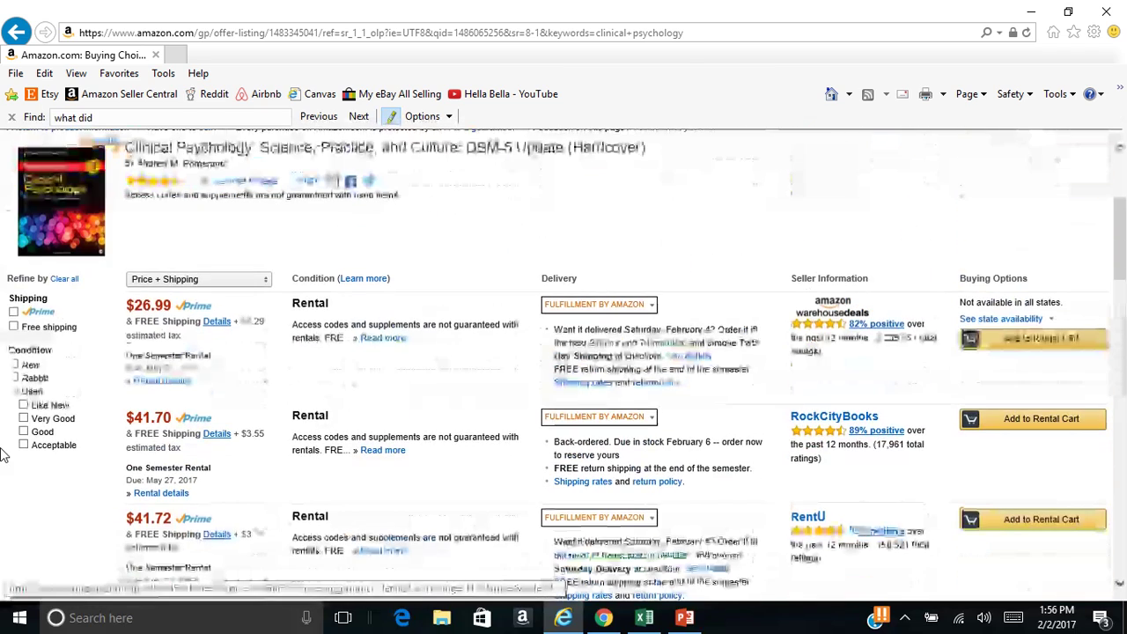
scroll(3, 453, up, 1)
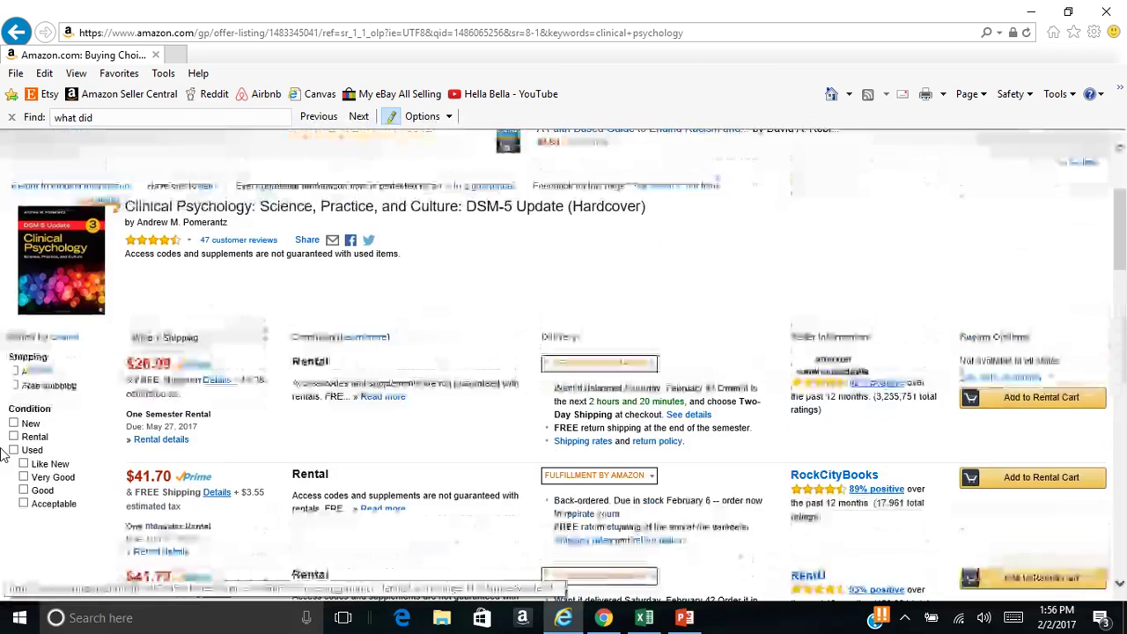
Copy the web address of the book's offer listing page
click(291, 33)
right_click(291, 32)
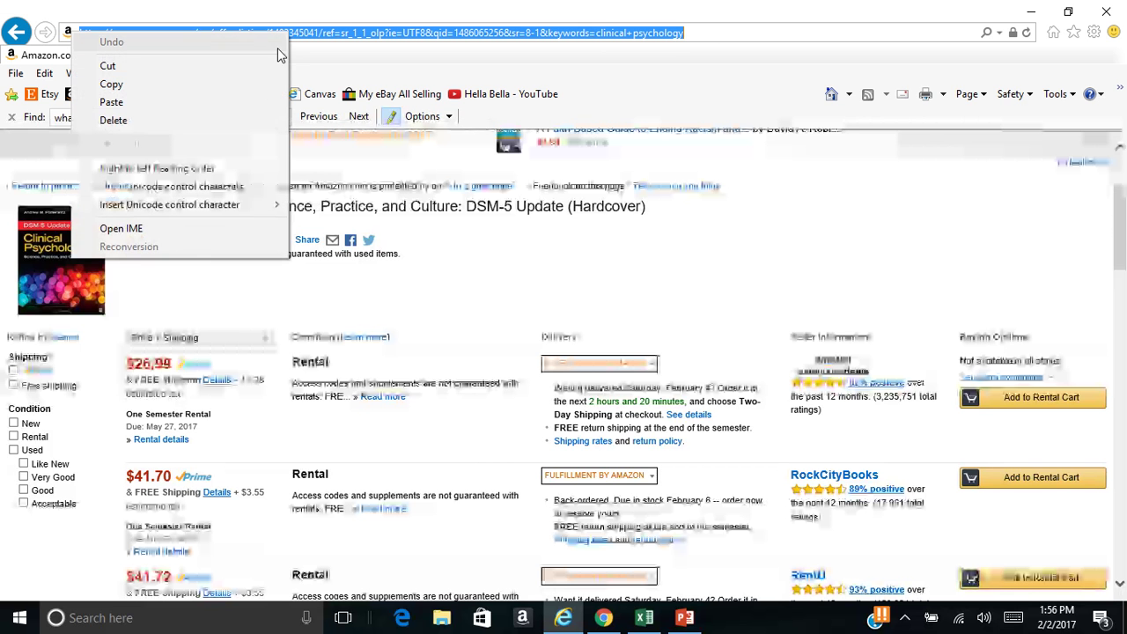
click(233, 87)
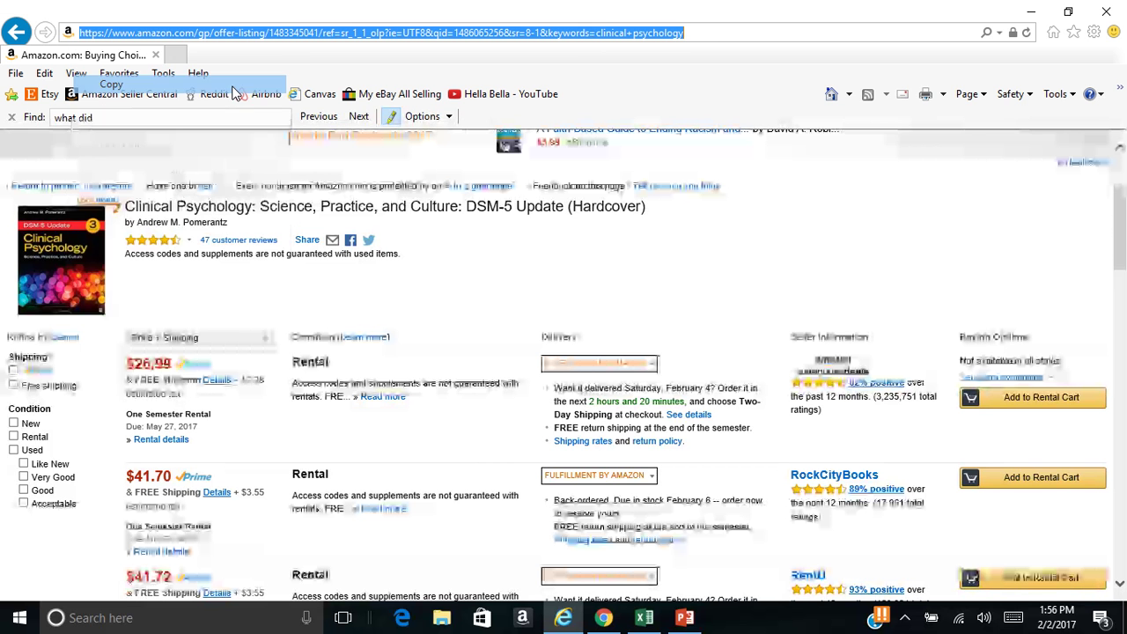
Filter the book's offers to Prime-eligible ones and compare the prices and conditions of the remaining listings
click(5, 374)
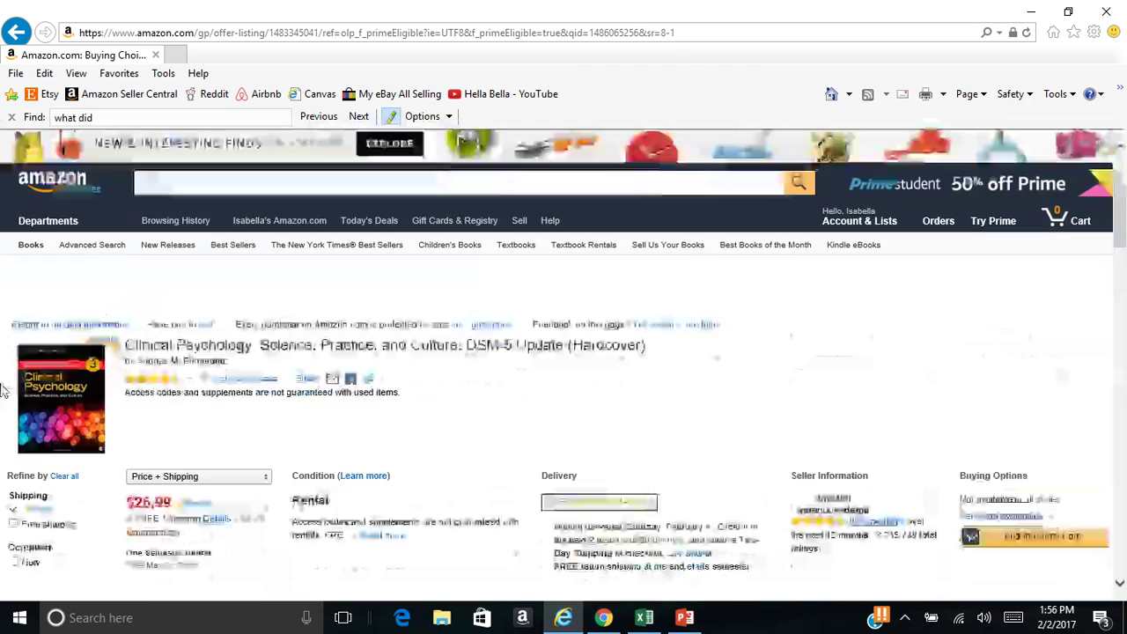
scroll(5, 390, down, 8)
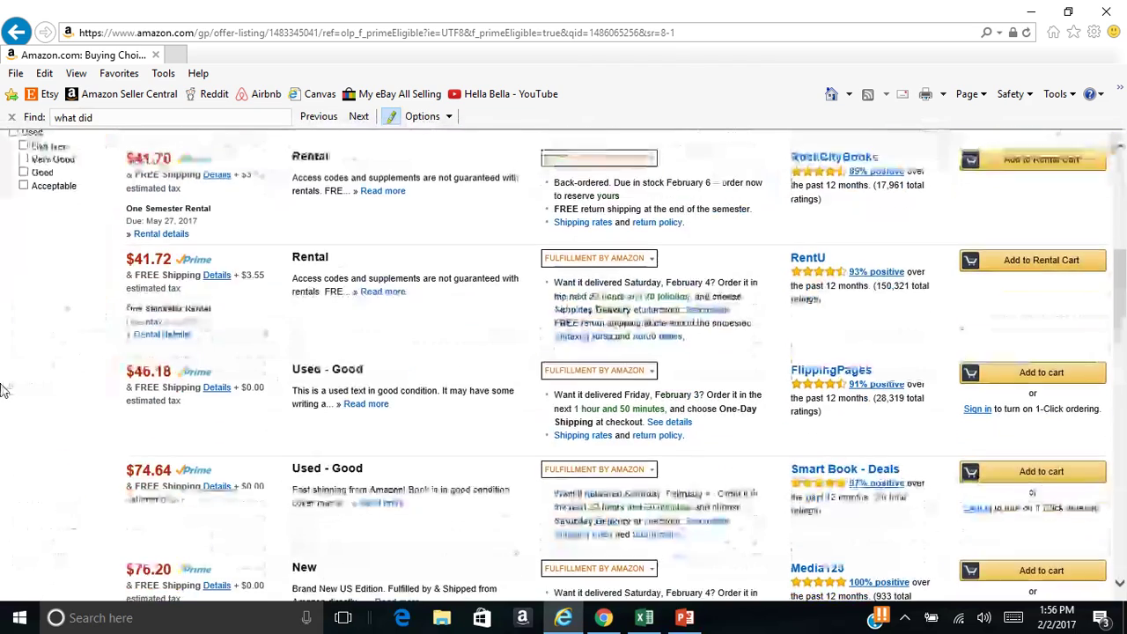
scroll(5, 390, up, 1)
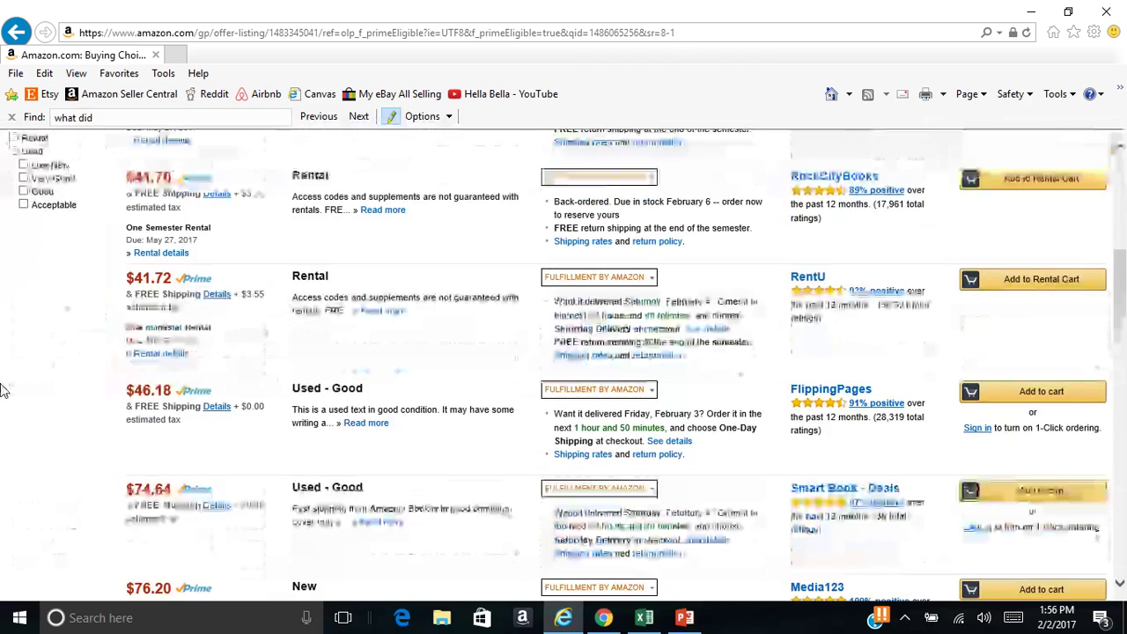
scroll(5, 390, down, 3)
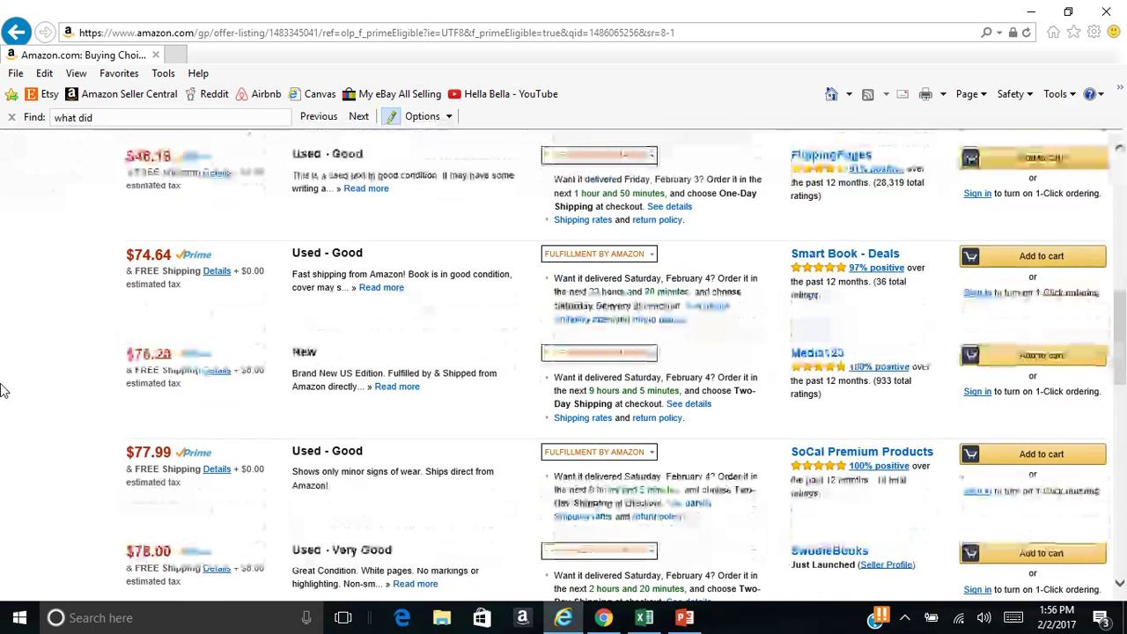
scroll(5, 390, down, 2)
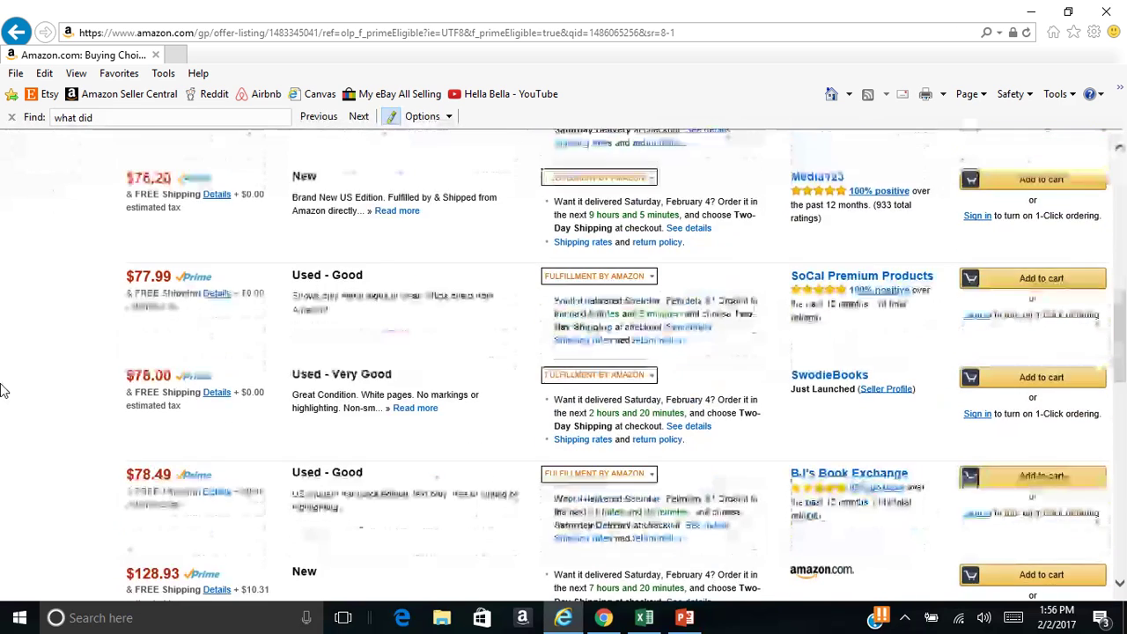
scroll(5, 390, up, 2)
scroll(5, 390, up, 5)
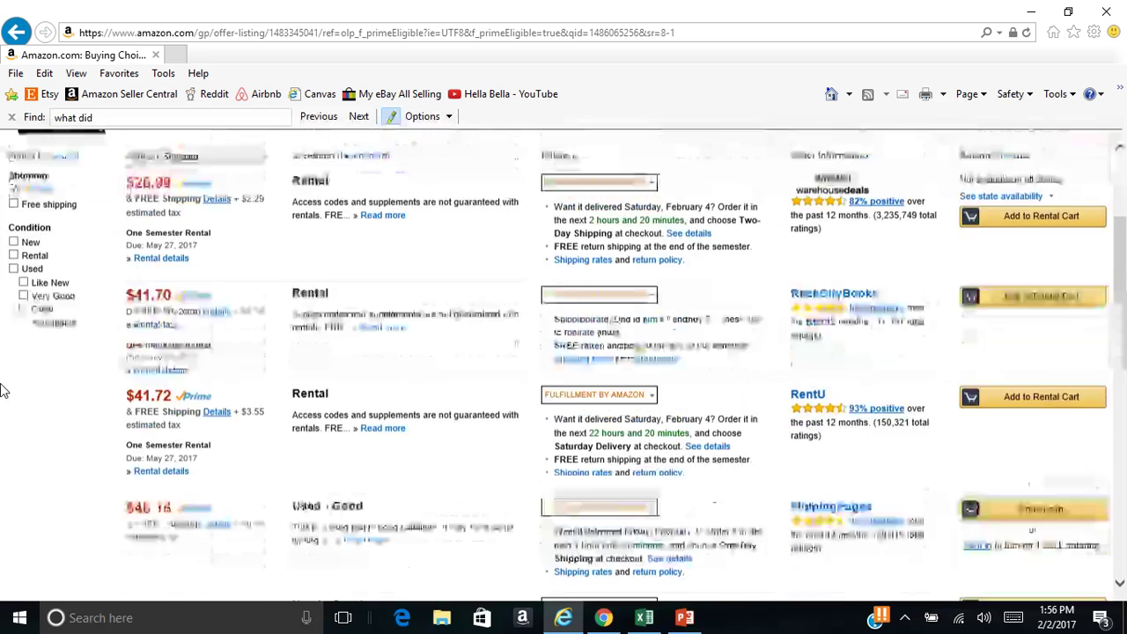
Switch to Keepa in Chrome, look up the psychology book with its copied Amazon address, and view its price statistics
scroll(5, 391, down, 6)
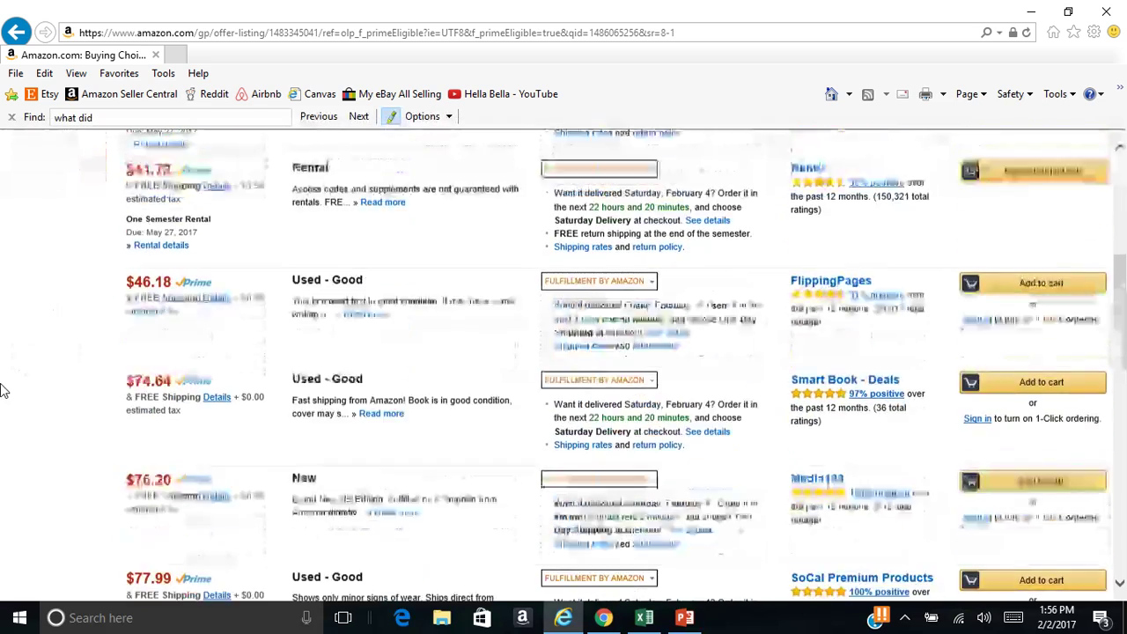
scroll(5, 390, down, 1)
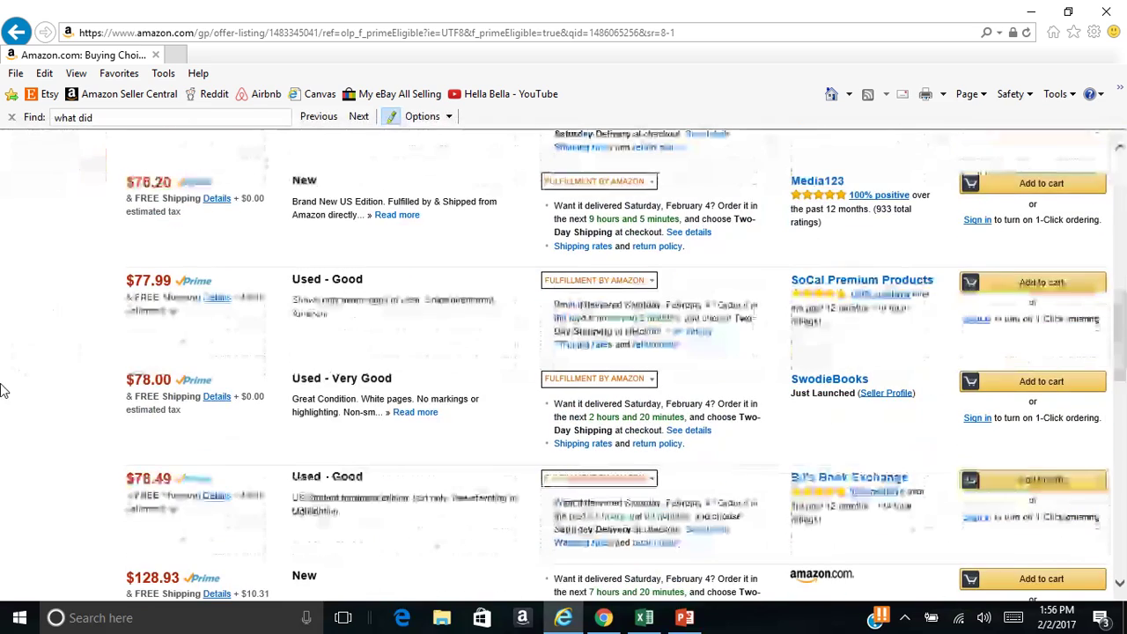
click(603, 619)
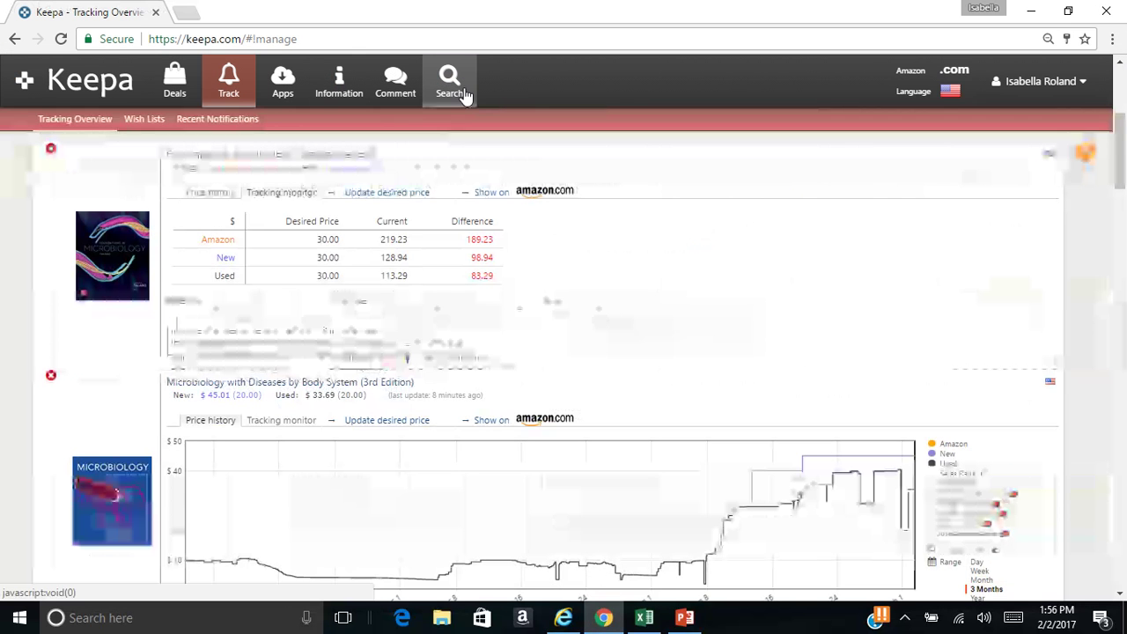
click(468, 95)
right_click(268, 126)
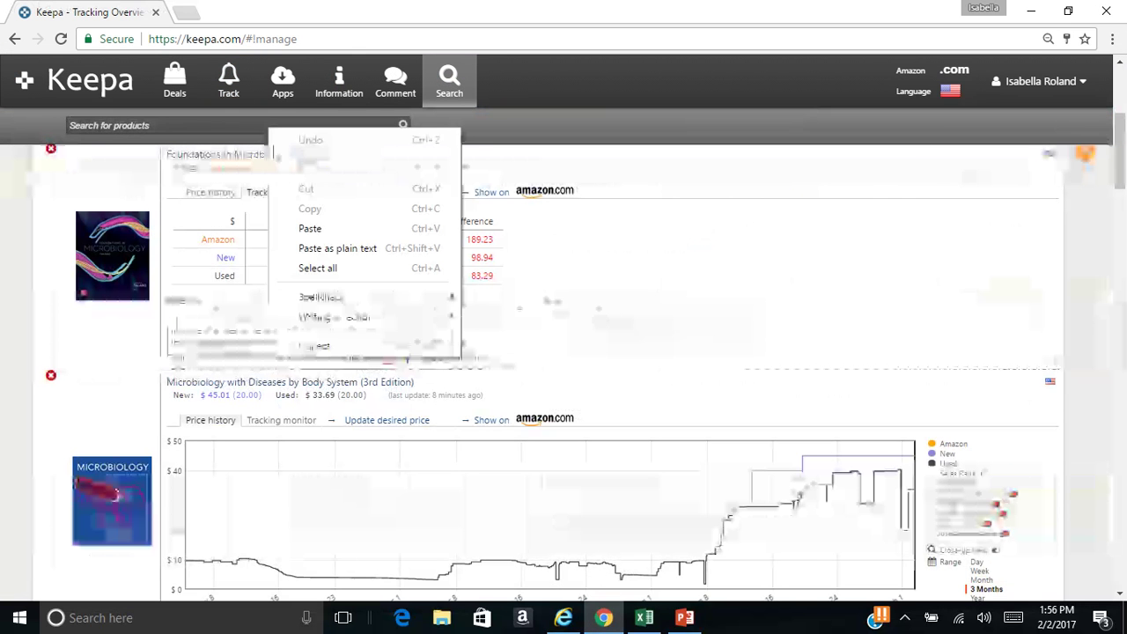
click(310, 228)
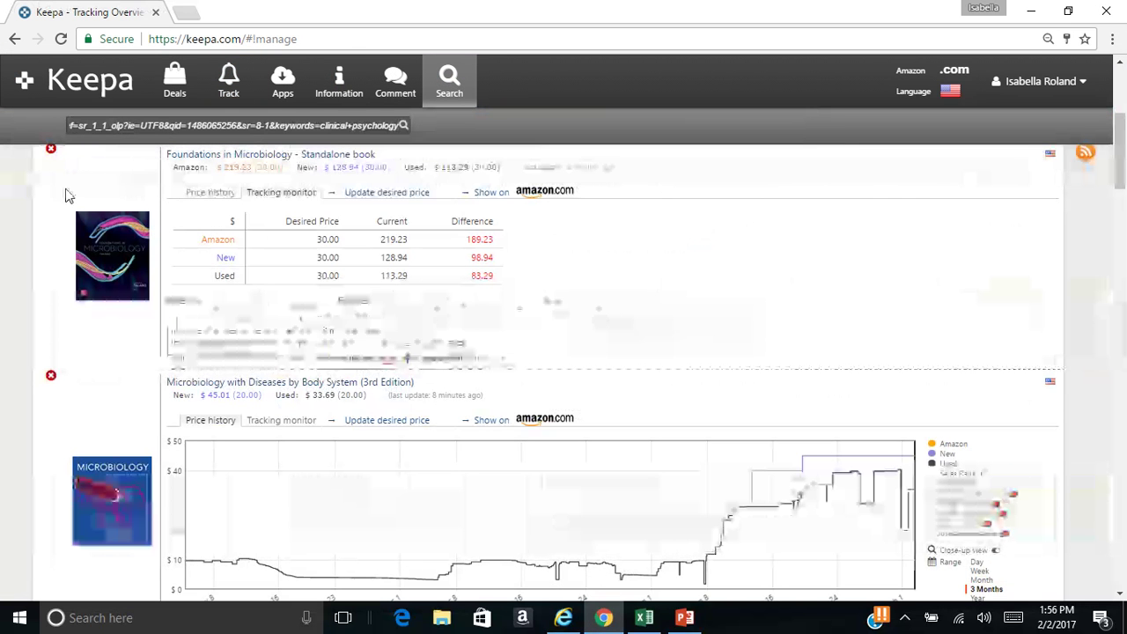
key(Return)
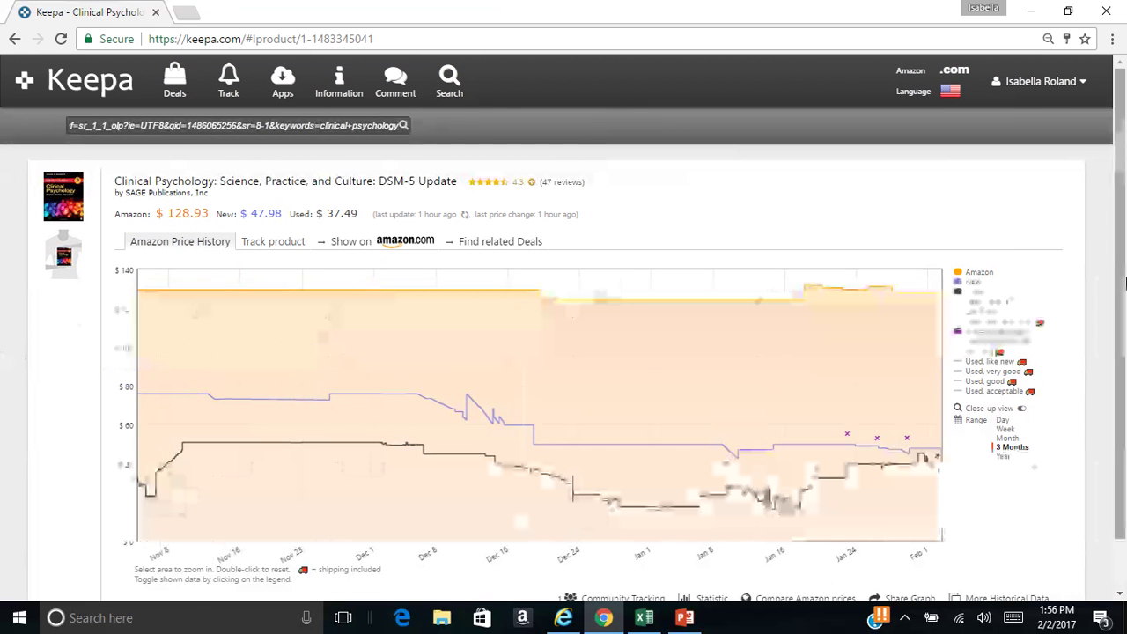
scroll(1124, 331, down, 1)
mouse_move(712, 548)
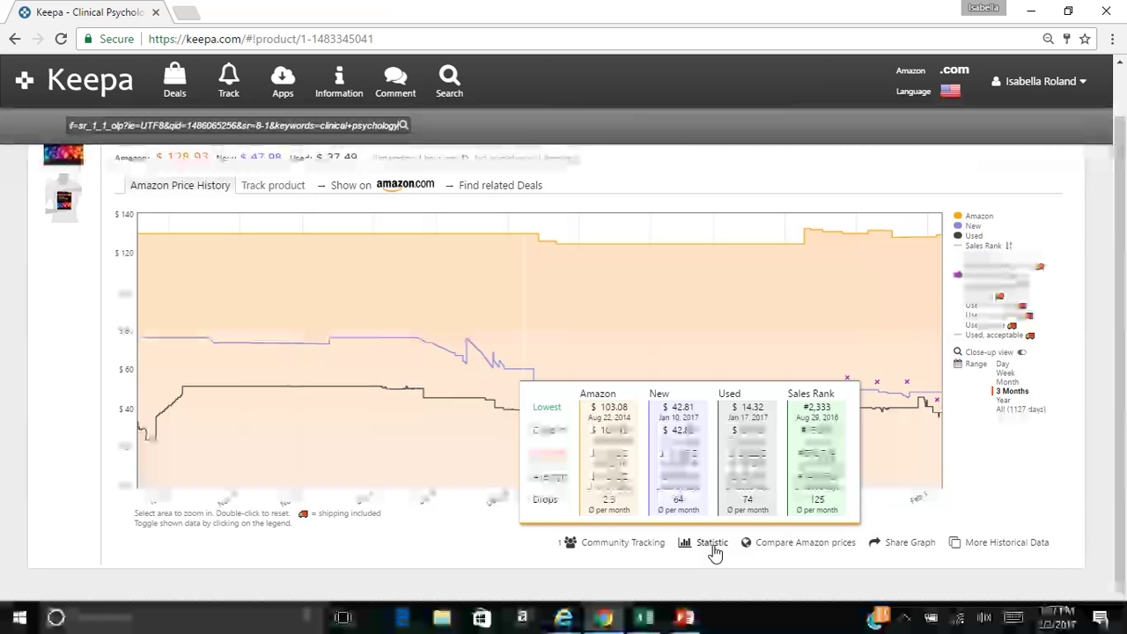
Start tracking Clinical Psychology: Science, Practice, and Culture: DSM-5 Update at $25.00 or less for Amazon, New and Used offers
click(279, 189)
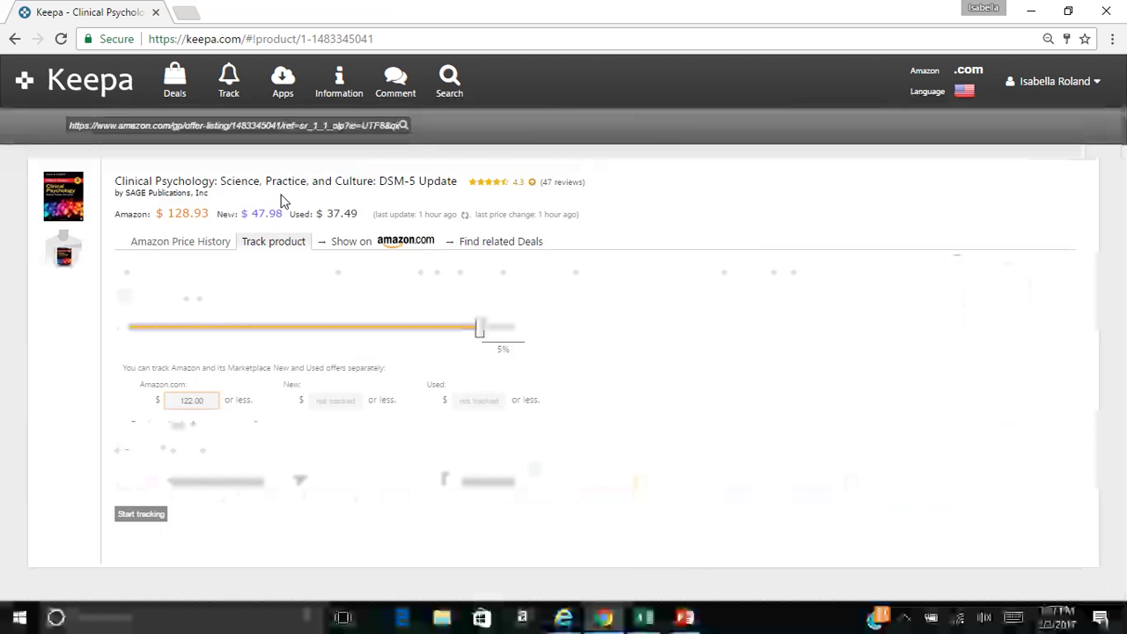
double_click(211, 401)
text(25)
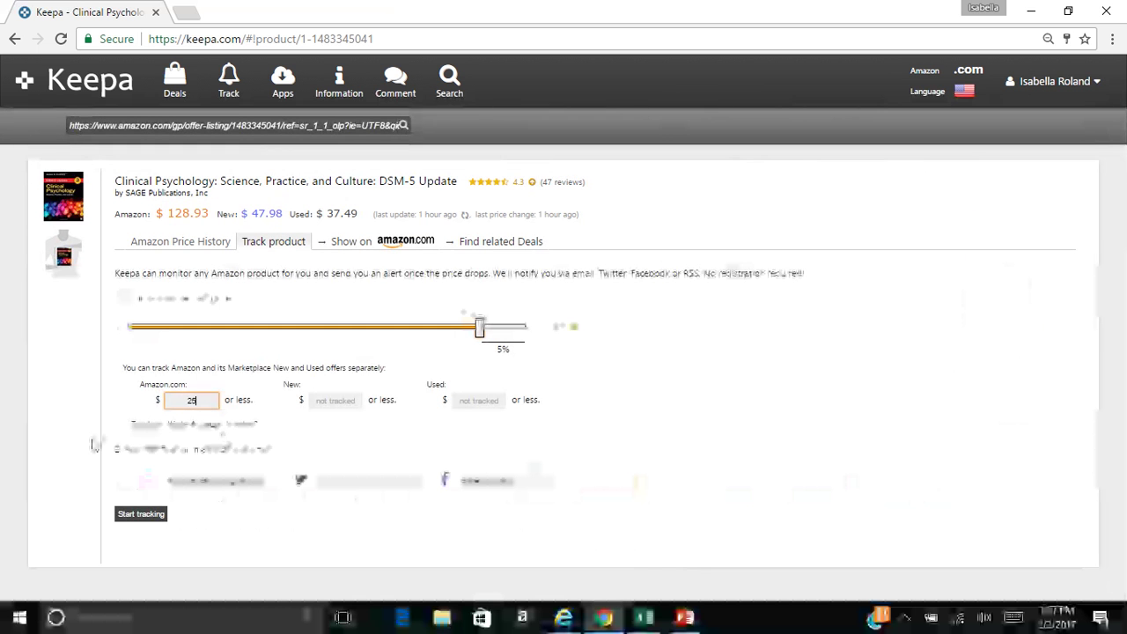
click(357, 400)
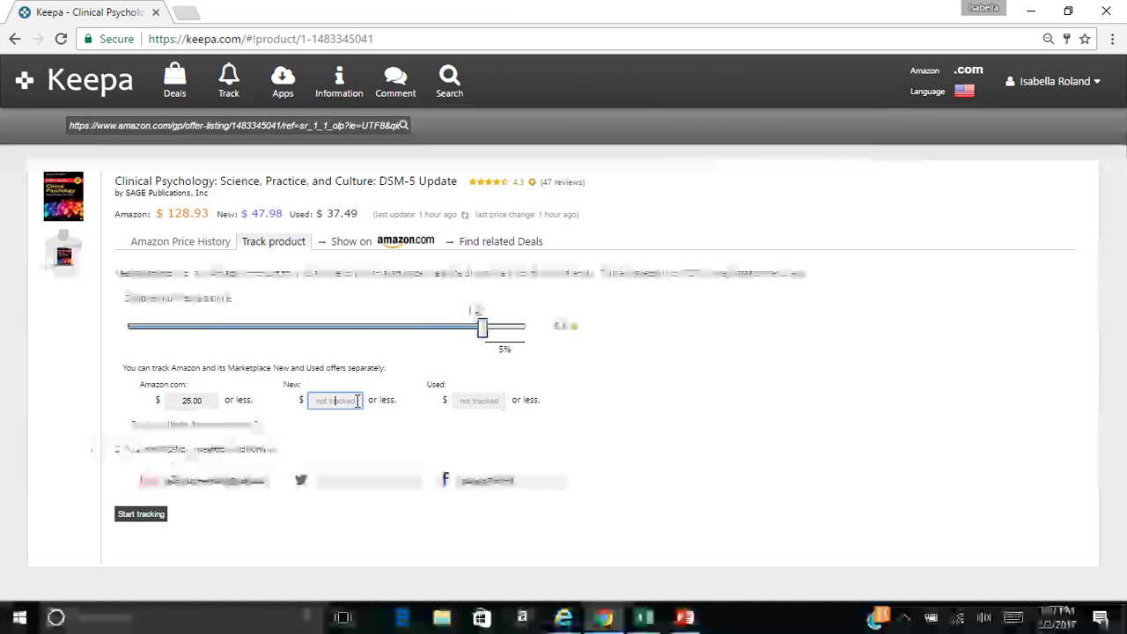
text(25)
click(476, 400)
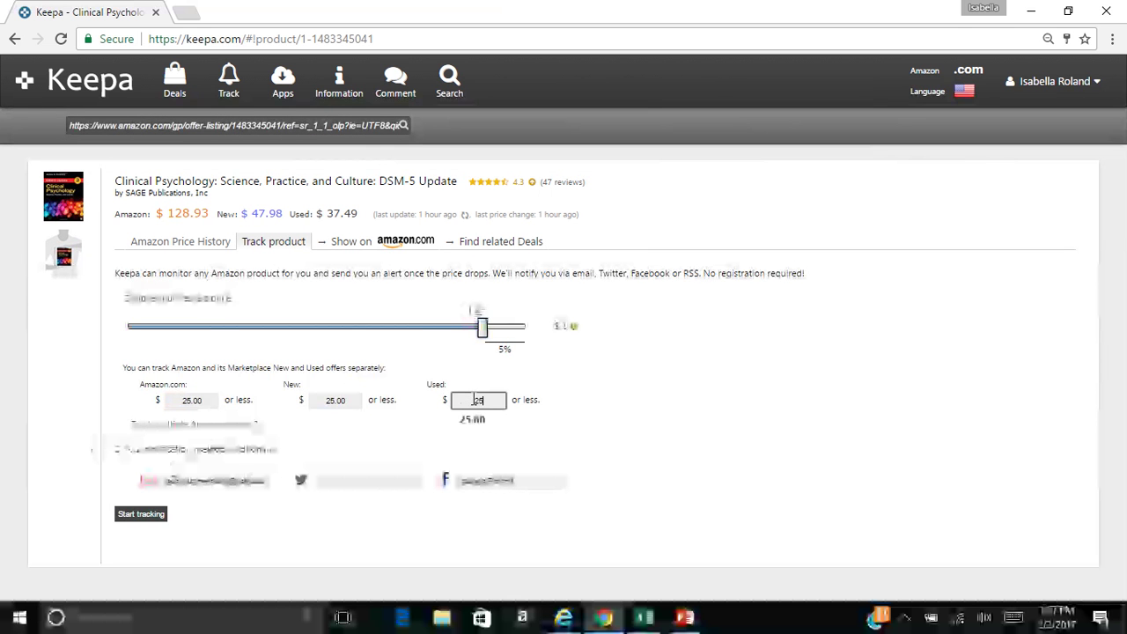
click(393, 438)
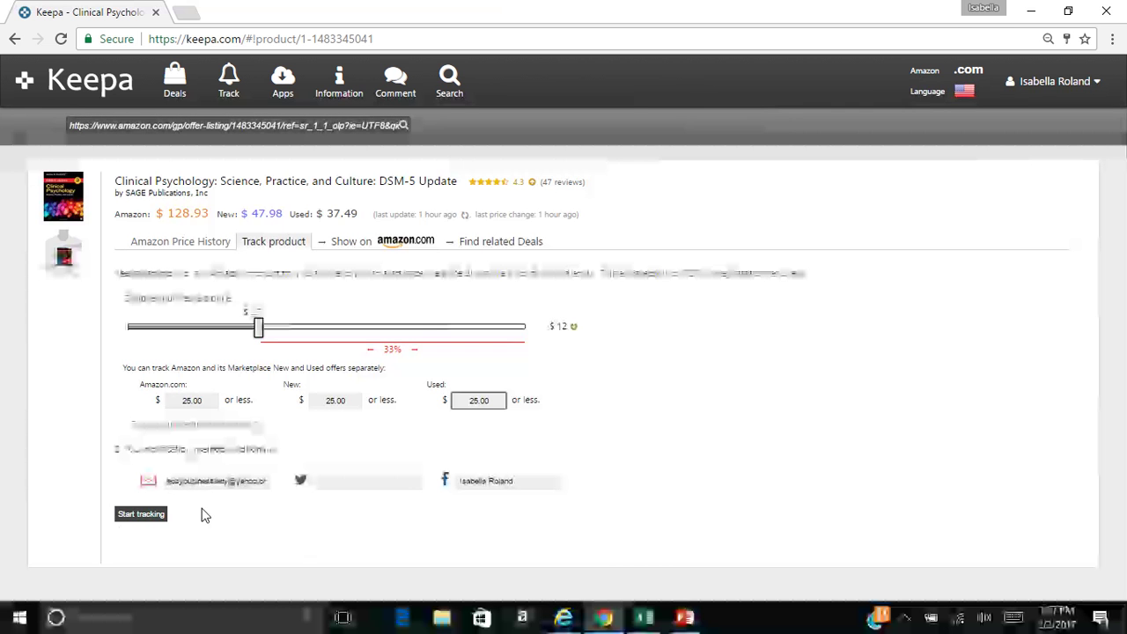
click(136, 516)
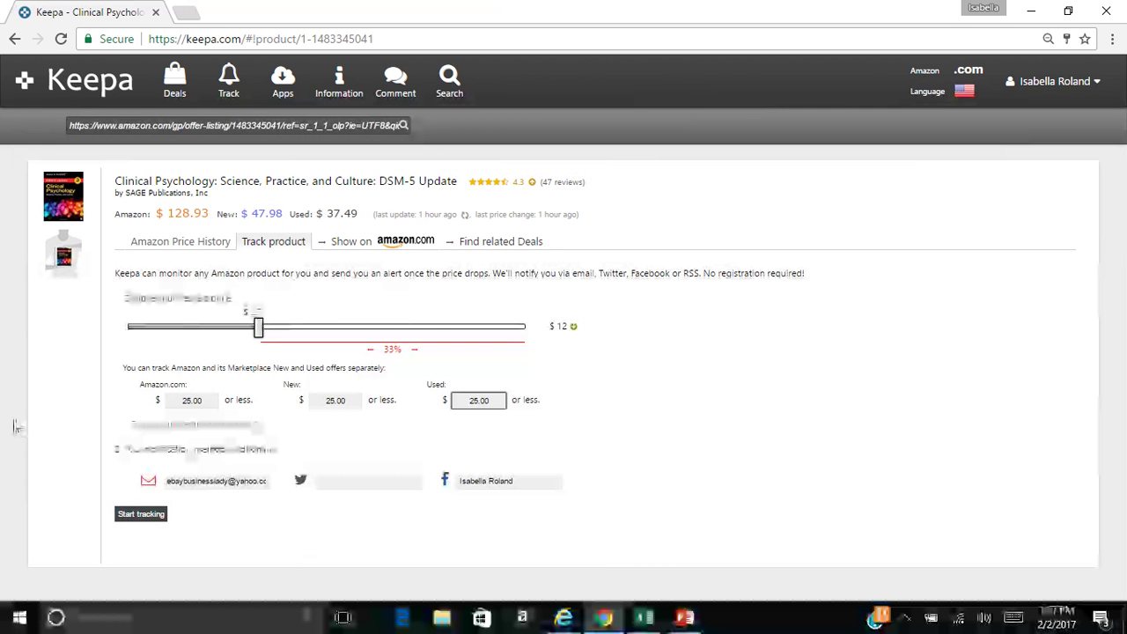
click(145, 518)
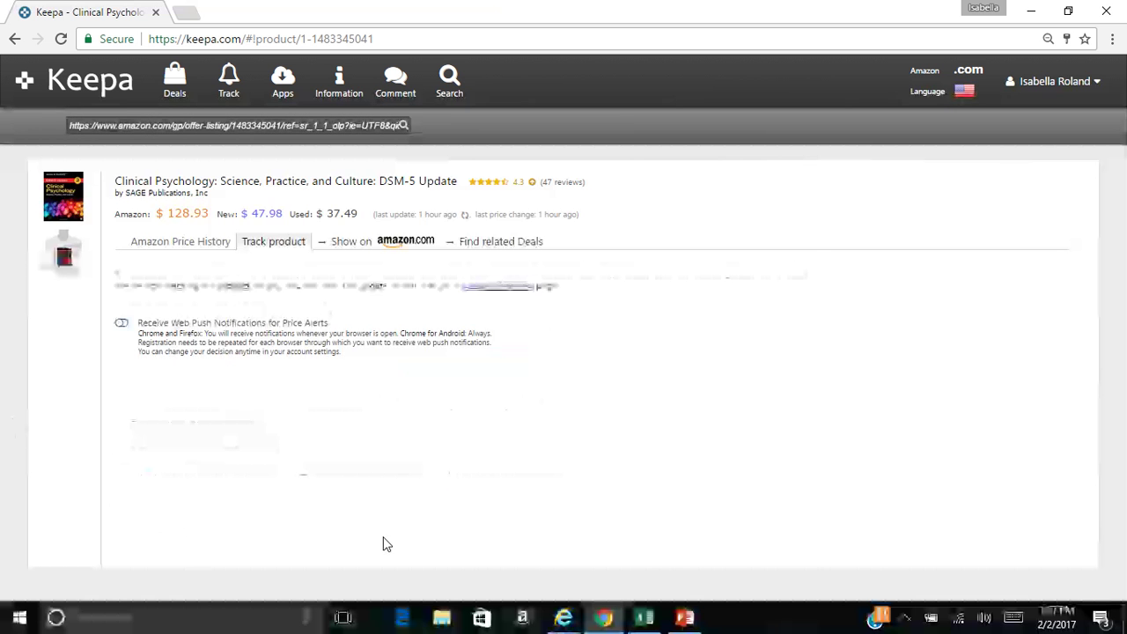
Return to the tracked book's Amazon price history and review its chart and price statistics
click(191, 244)
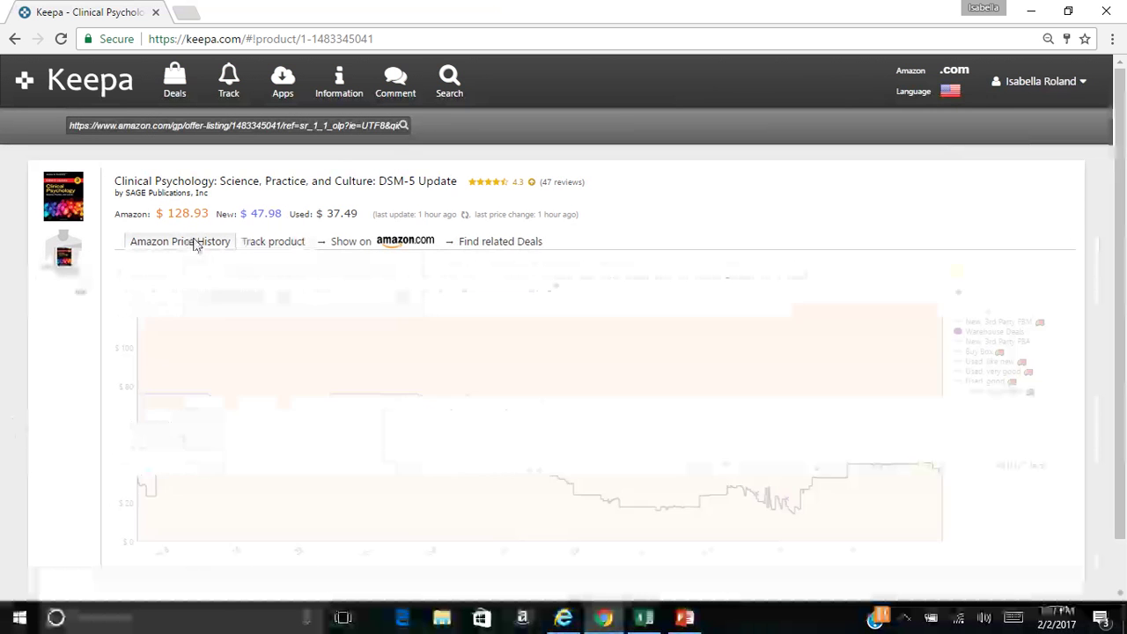
scroll(441, 396, down, 1)
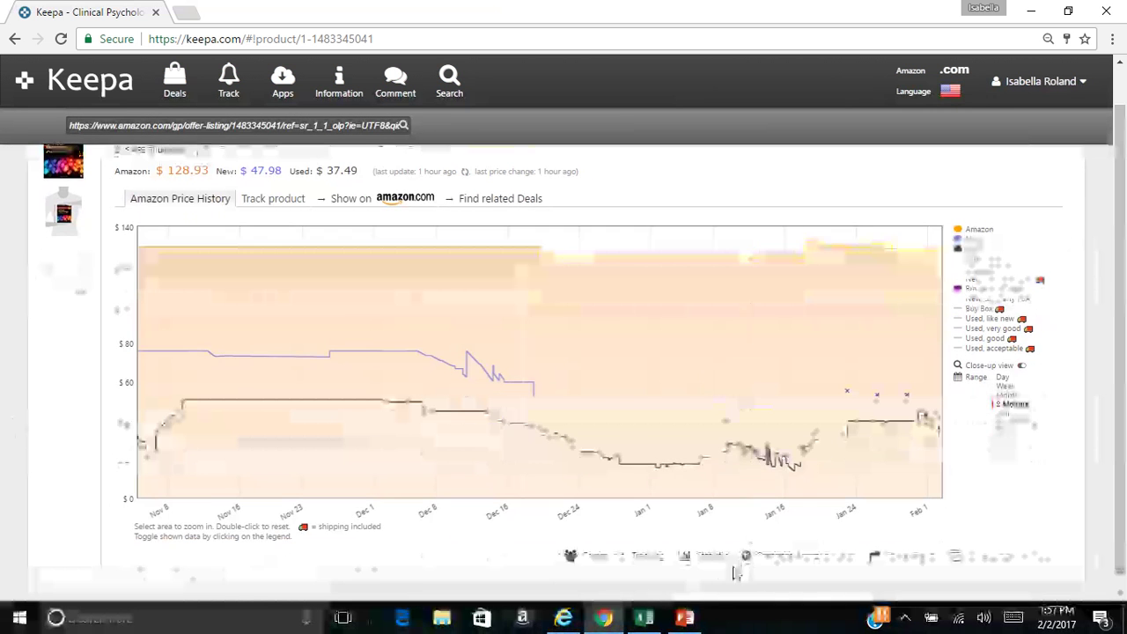
mouse_move(715, 568)
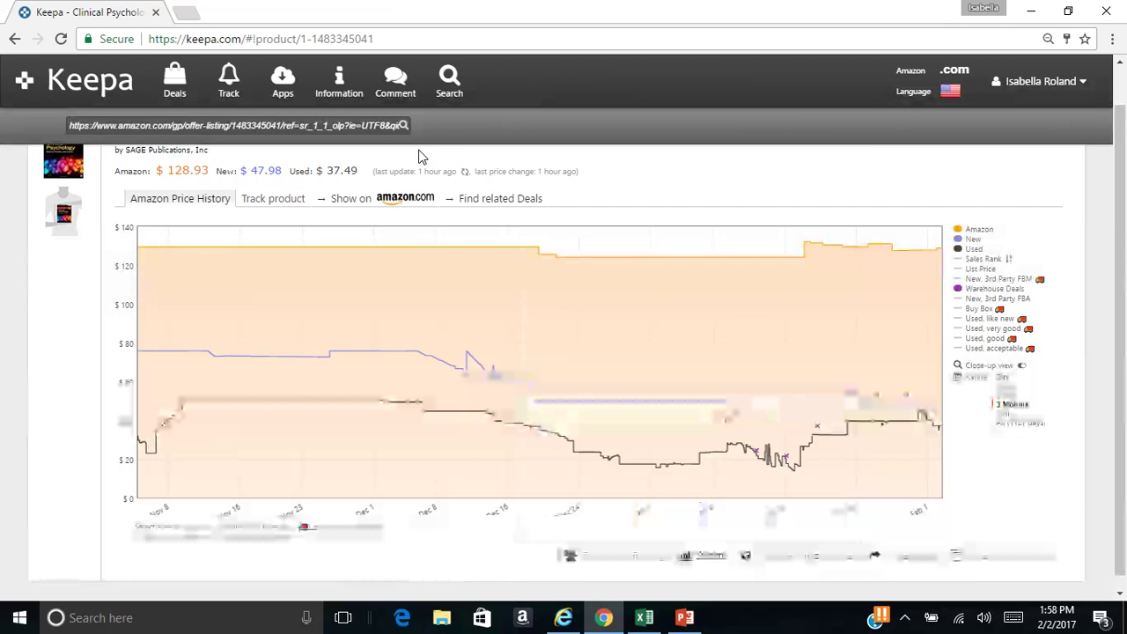
Switch to Amazon in Internet Explorer, return to the search results, and open the offers for Clinical Psychology (PSY 334 Introduction to Clinical Psychology)
click(581, 618)
click(14, 33)
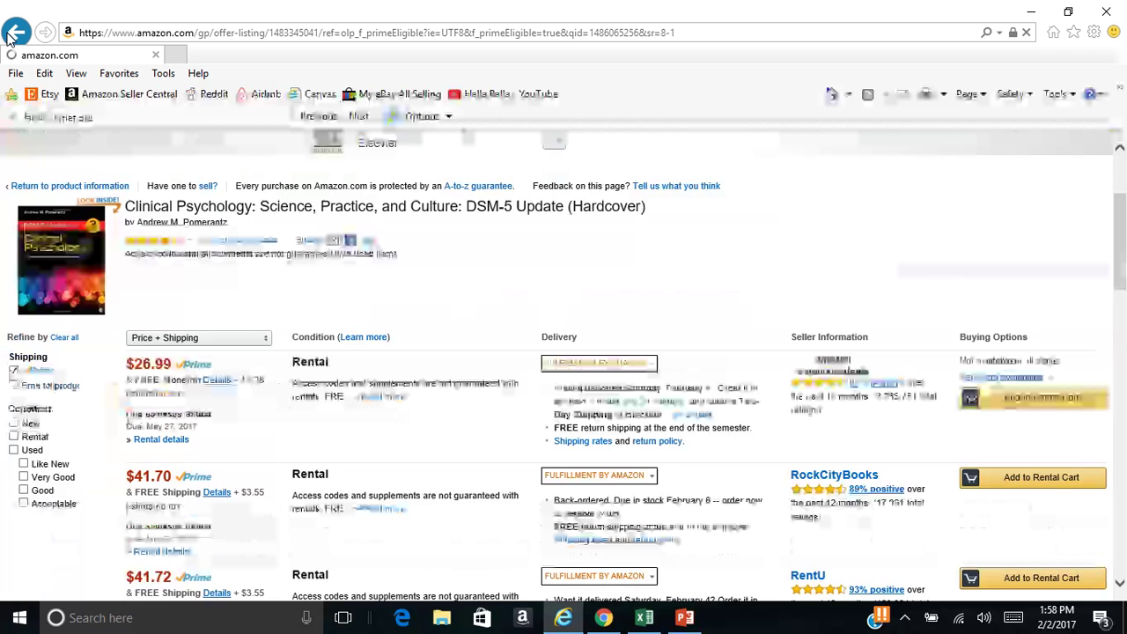
click(14, 34)
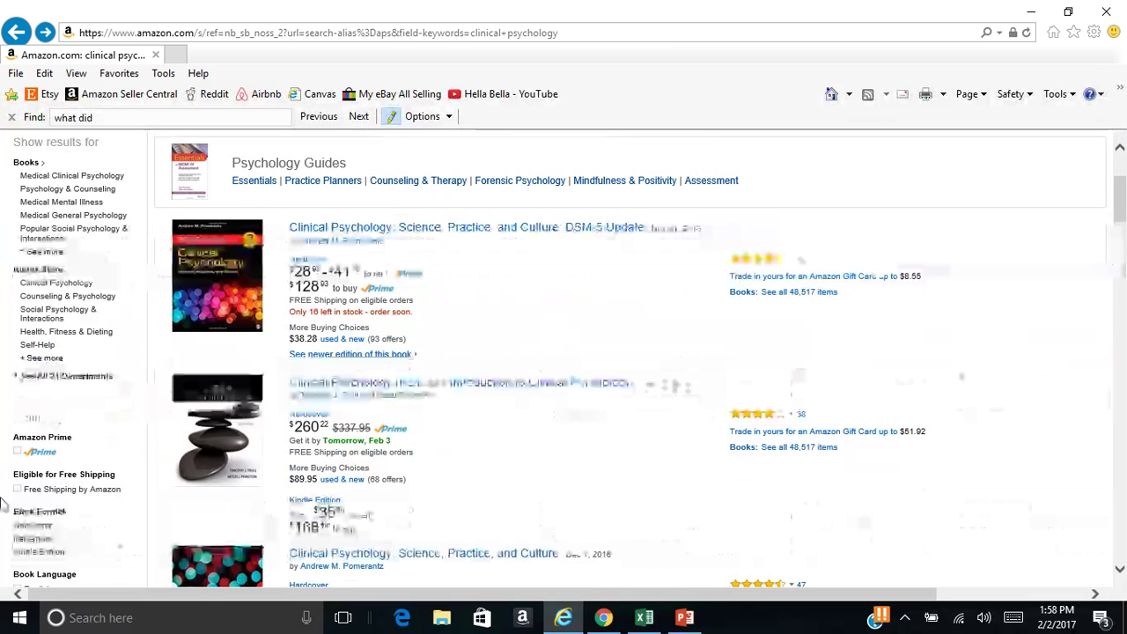
scroll(3, 502, down, 1)
scroll(344, 429, down, 2)
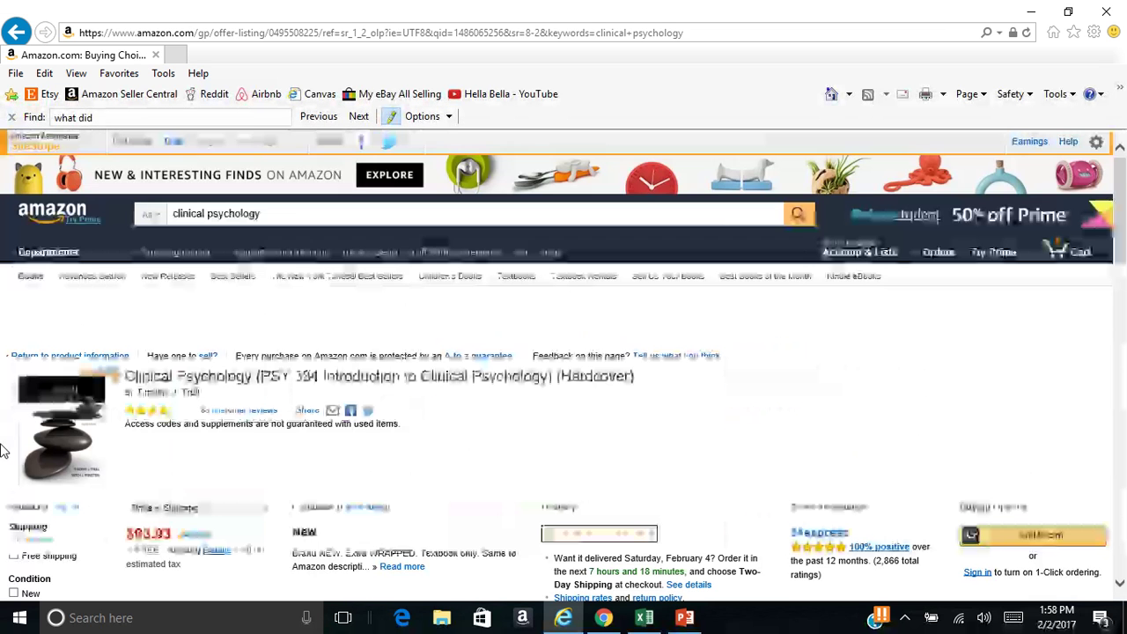
Copy the web address of the PSY 334 book's offer listing page
click(280, 32)
right_click(280, 36)
click(243, 86)
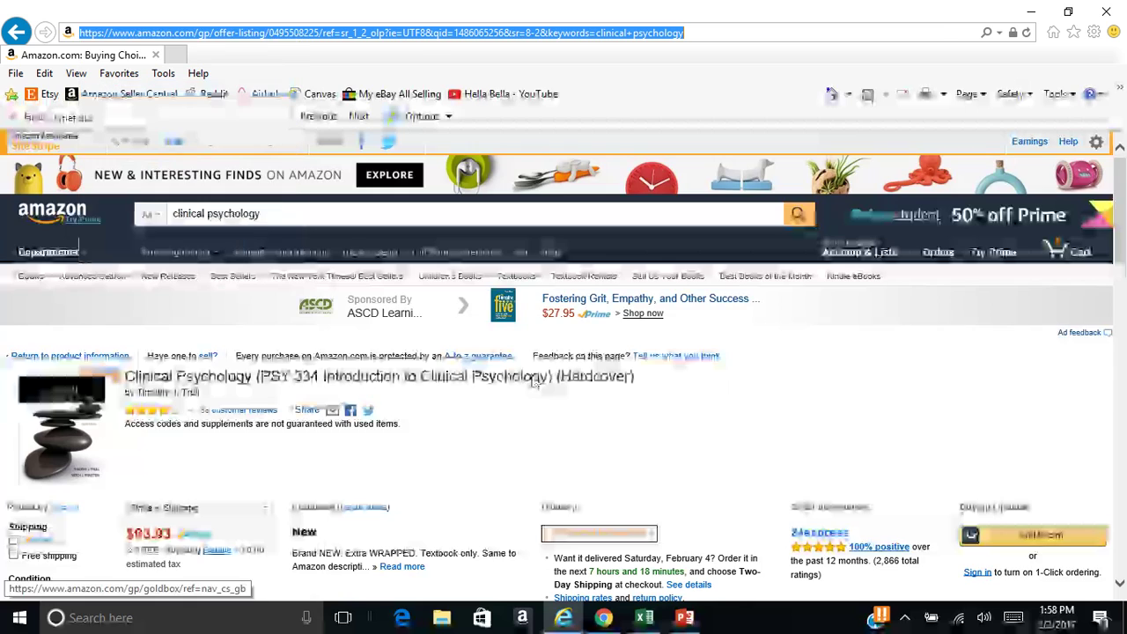
click(531, 411)
Review the prices, conditions and sellers in the PSY 334 book's offer list
scroll(533, 414, down, 2)
scroll(531, 414, down, 4)
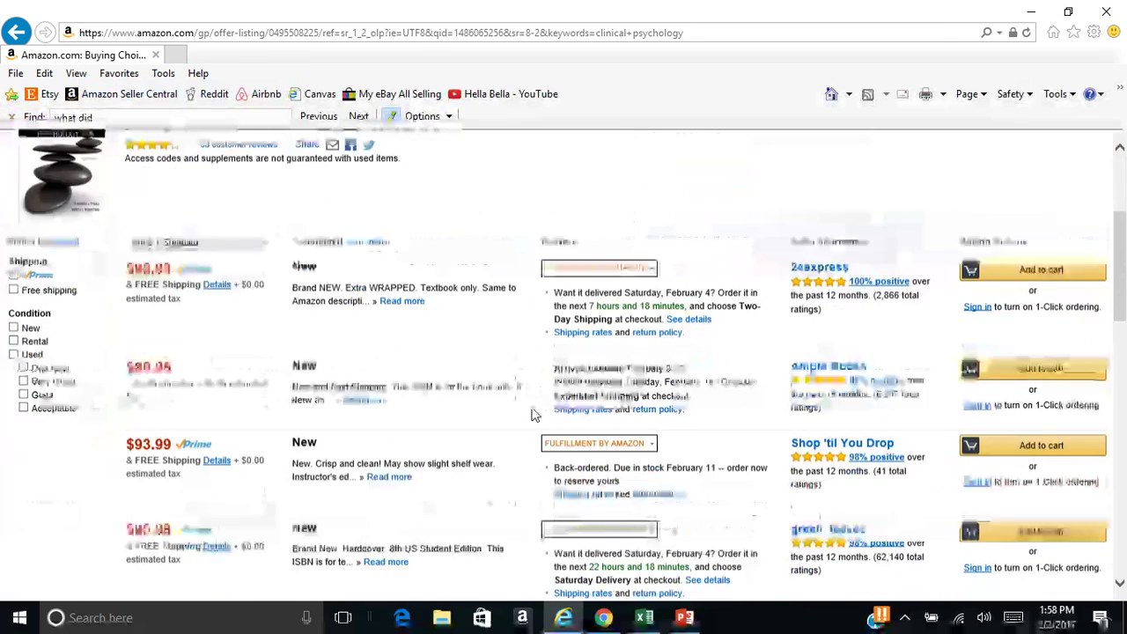
scroll(531, 414, down, 4)
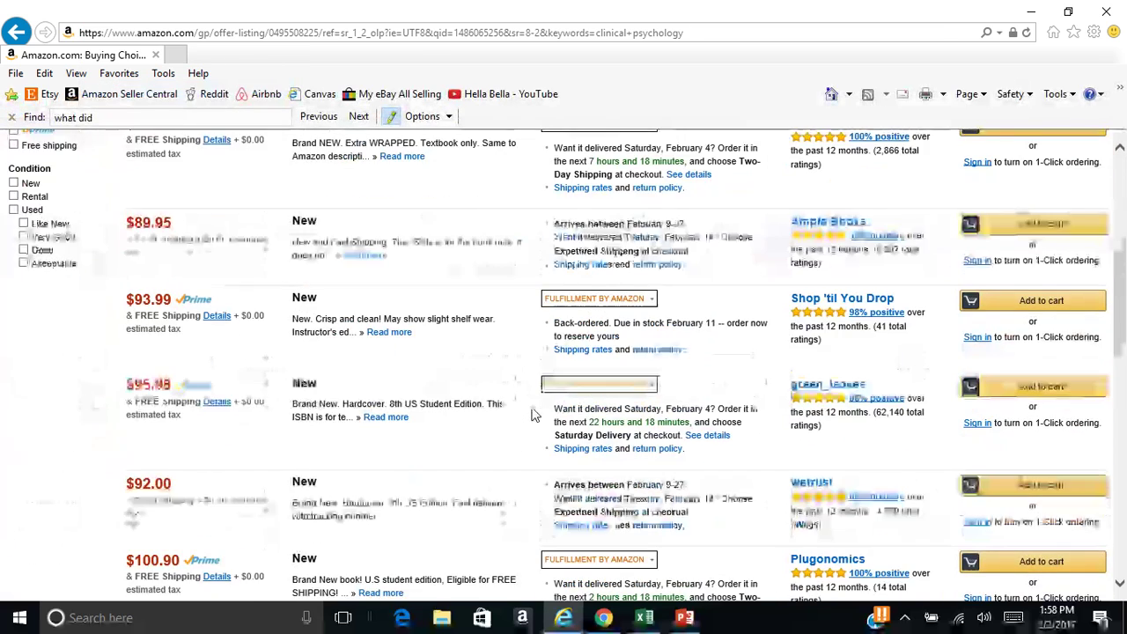
scroll(531, 414, down, 3)
scroll(531, 414, up, 8)
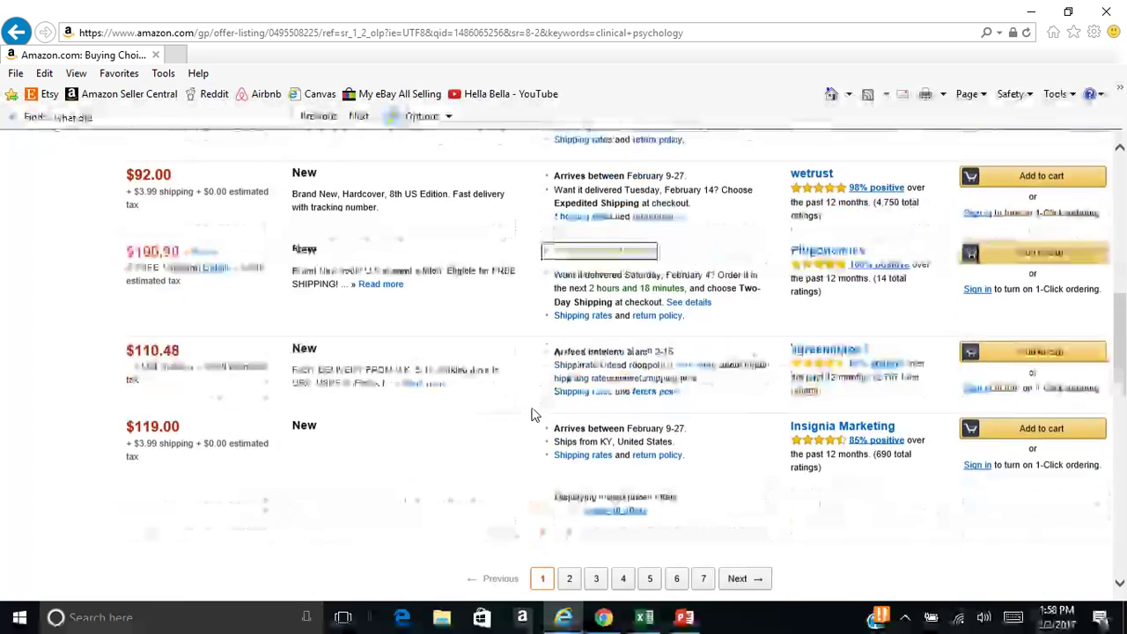
scroll(531, 414, up, 2)
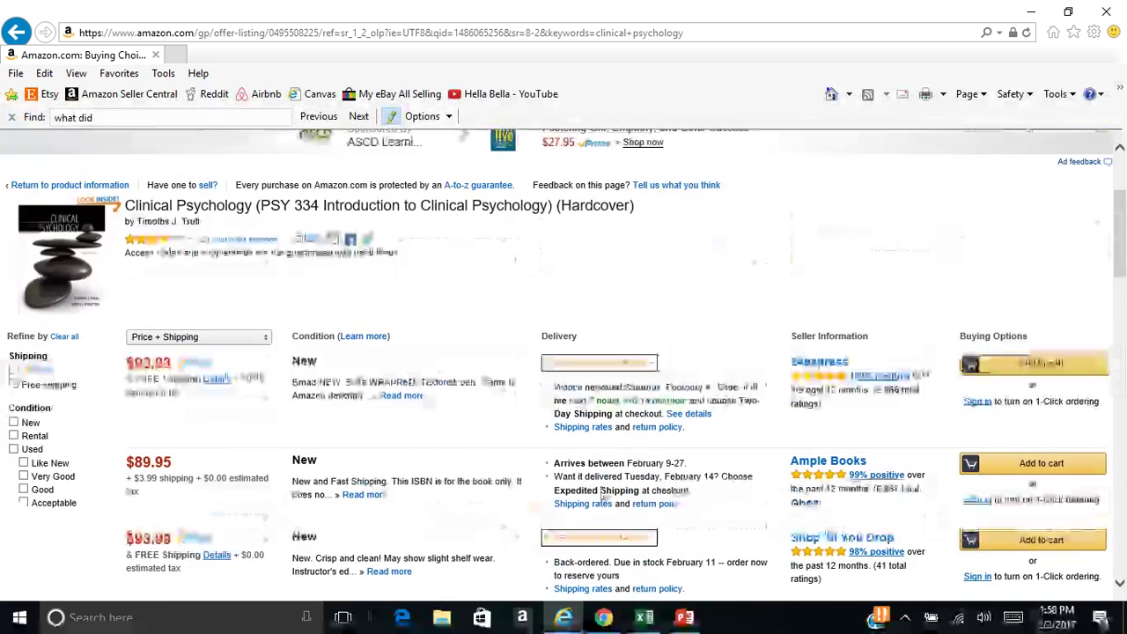
Switch back to Keepa, search with the PSY 334 book's copied address in place of the previous one, and view its price statistics
key(alt+Tab)
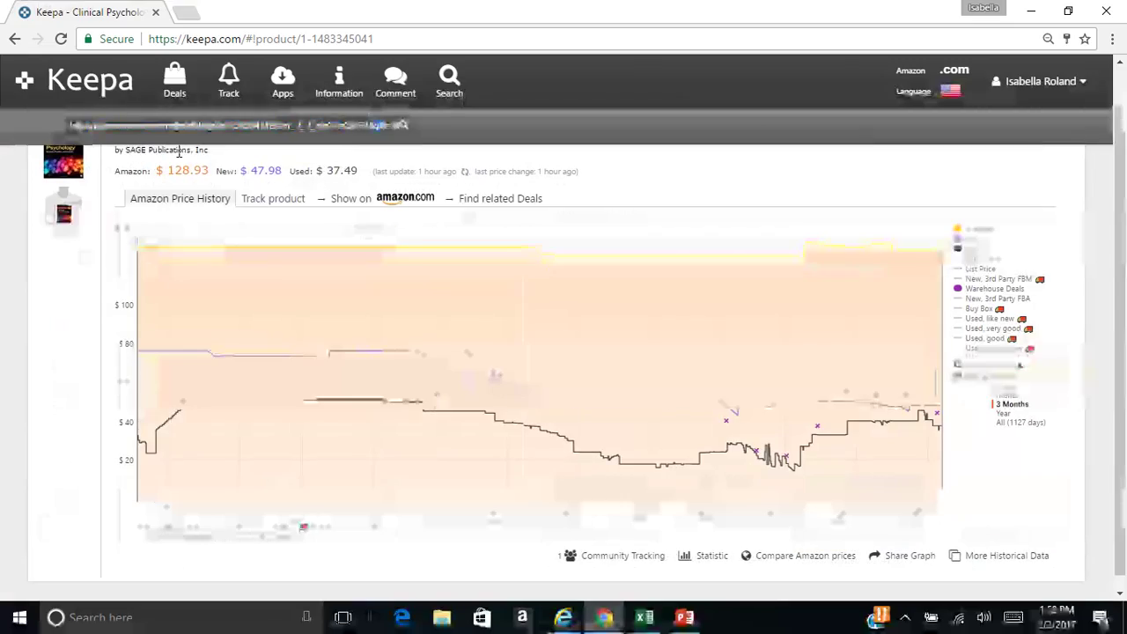
click(267, 125)
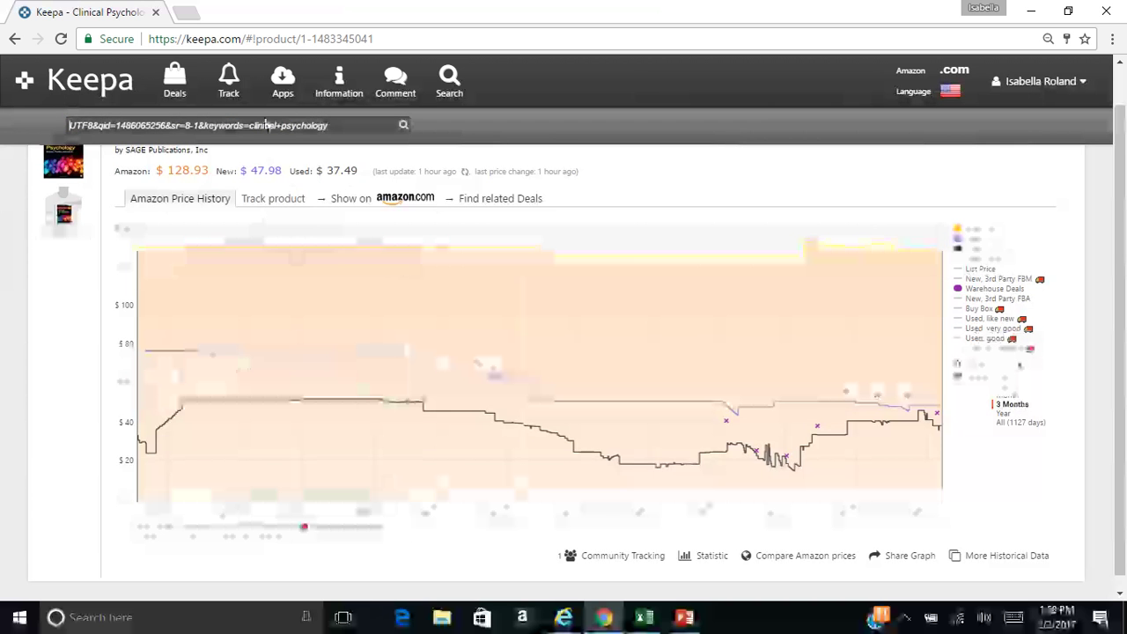
key(BackSpace)
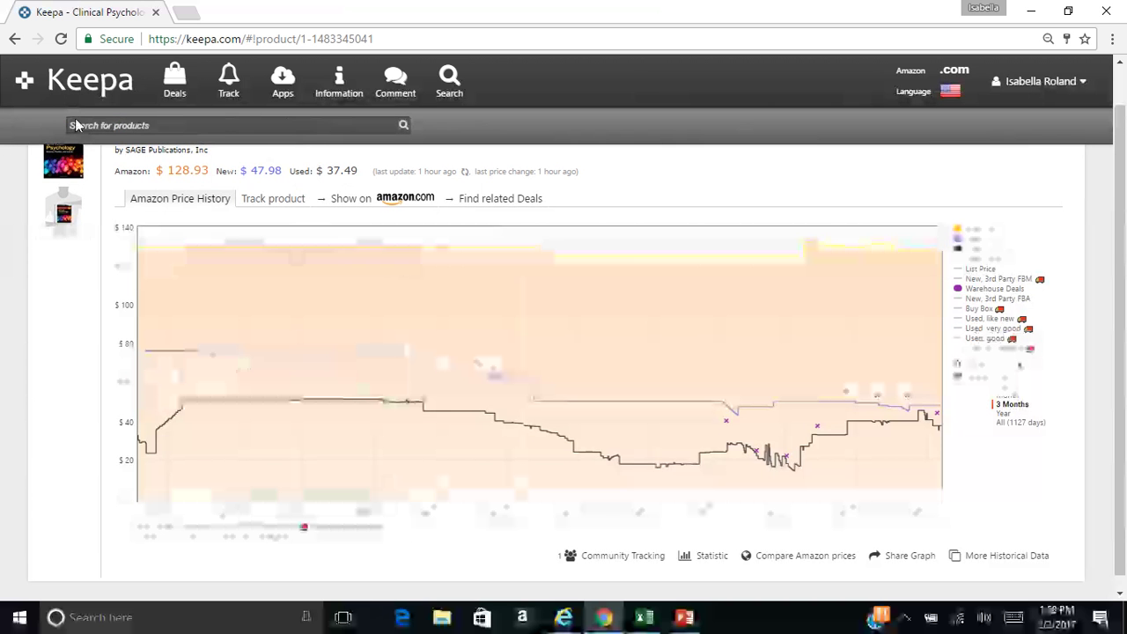
right_click(116, 121)
right_click(98, 125)
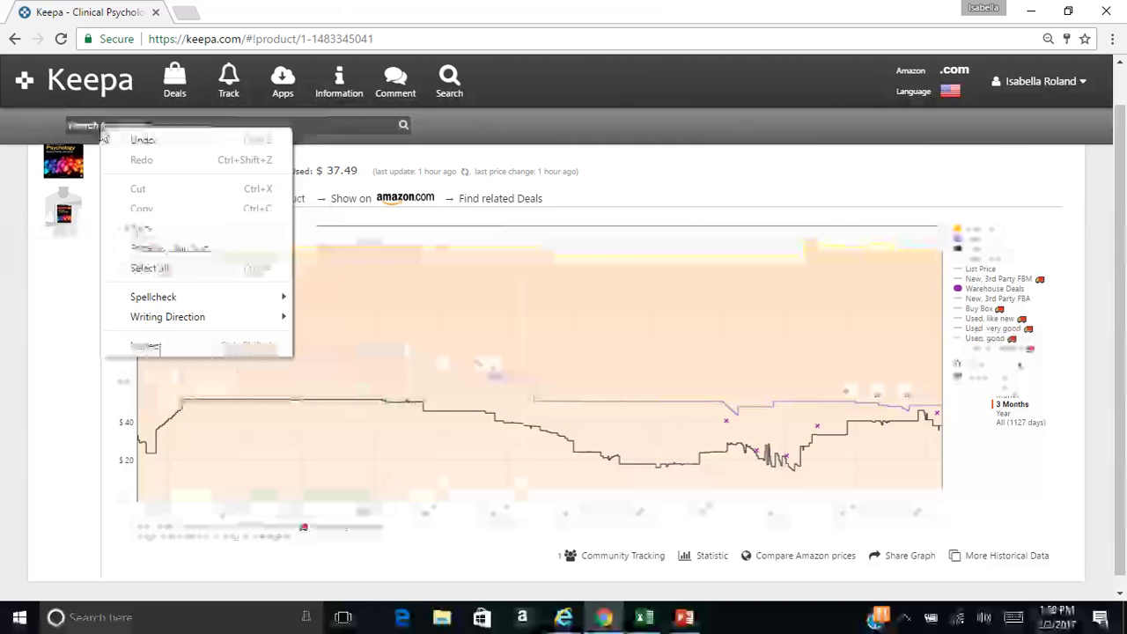
click(155, 220)
key(Return)
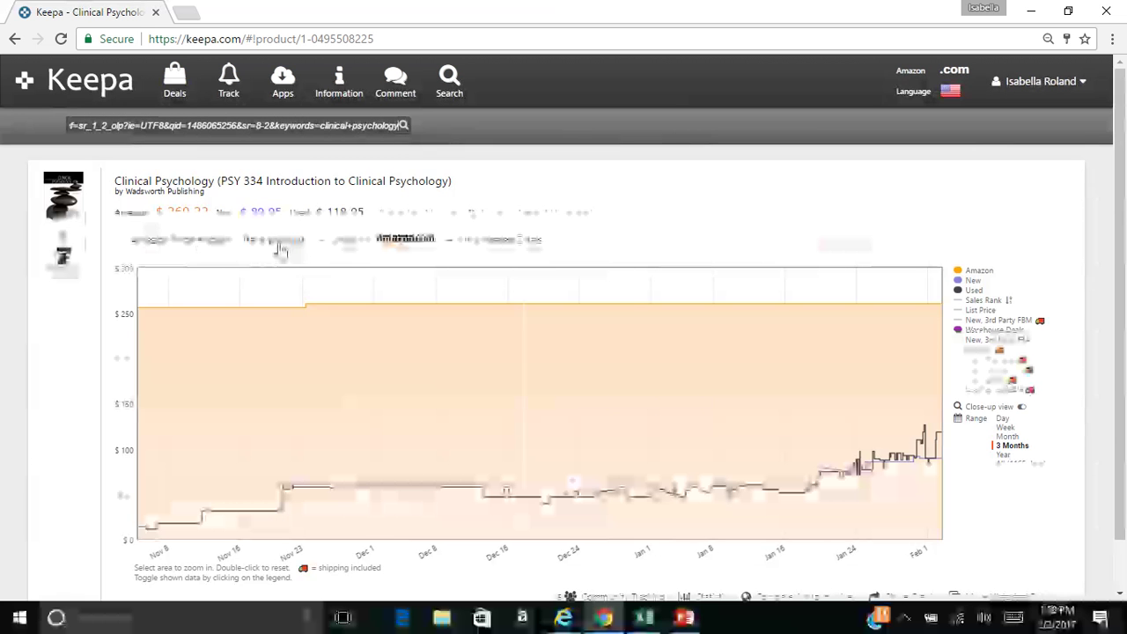
scroll(660, 440, down, 1)
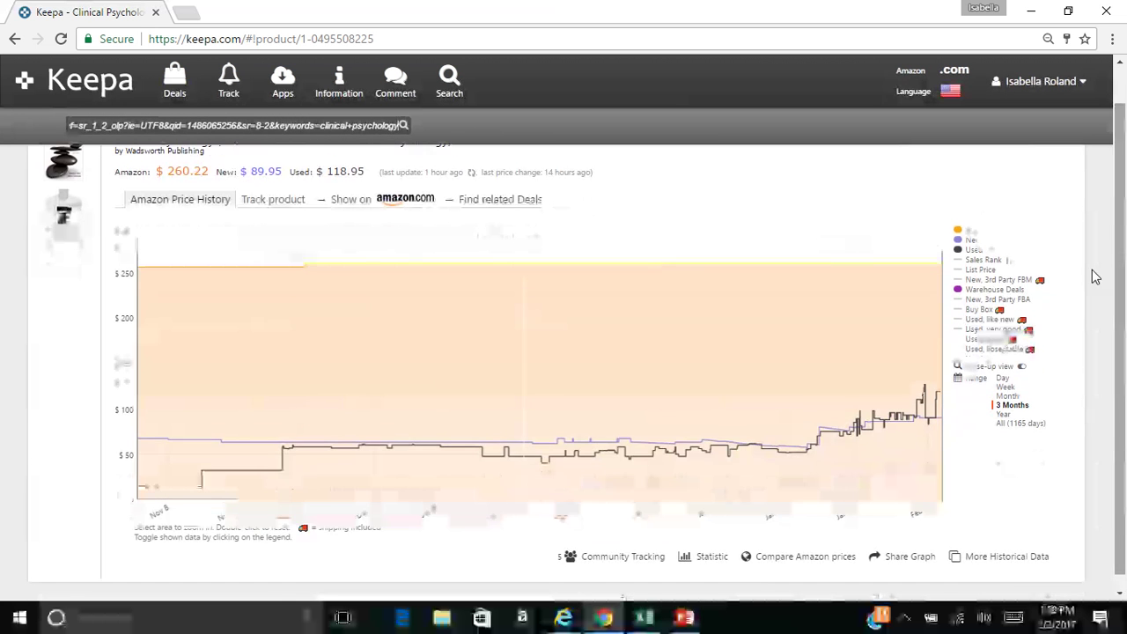
mouse_move(697, 559)
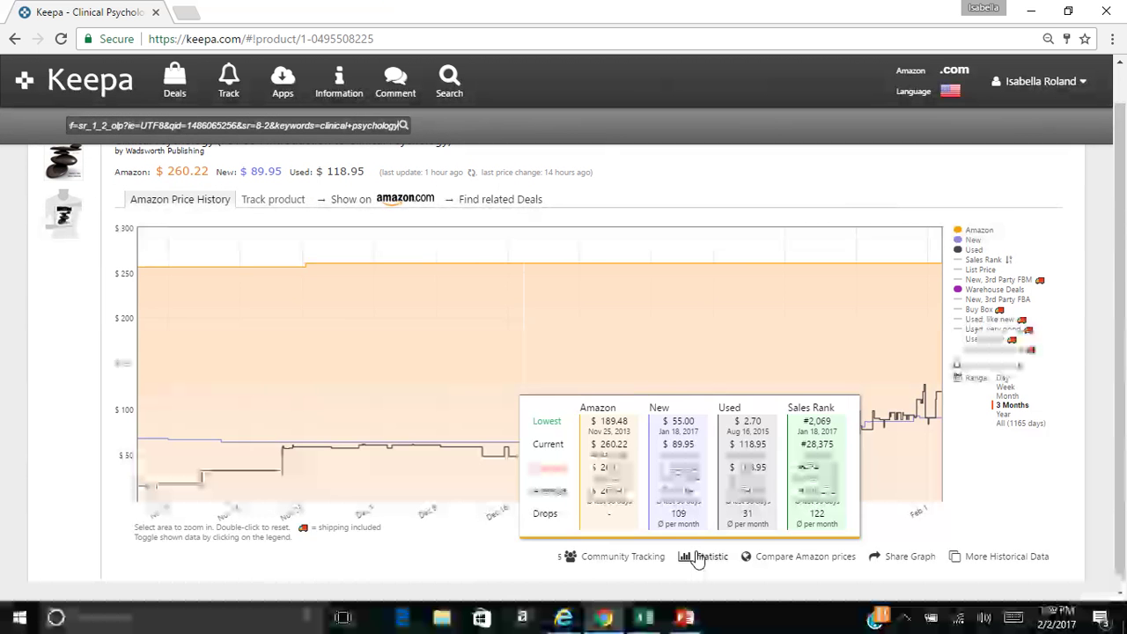
Start tracking the PSY 334 clinical psychology book at $30.00 or less for Amazon, New and Used offers
click(275, 201)
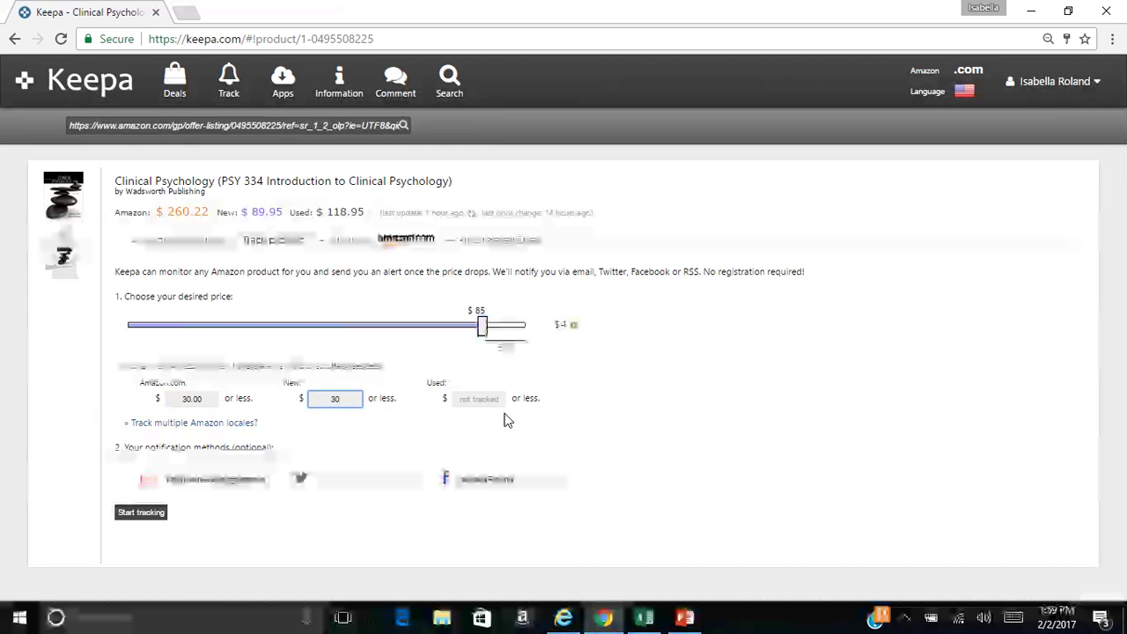
click(494, 399)
text(30)
click(472, 417)
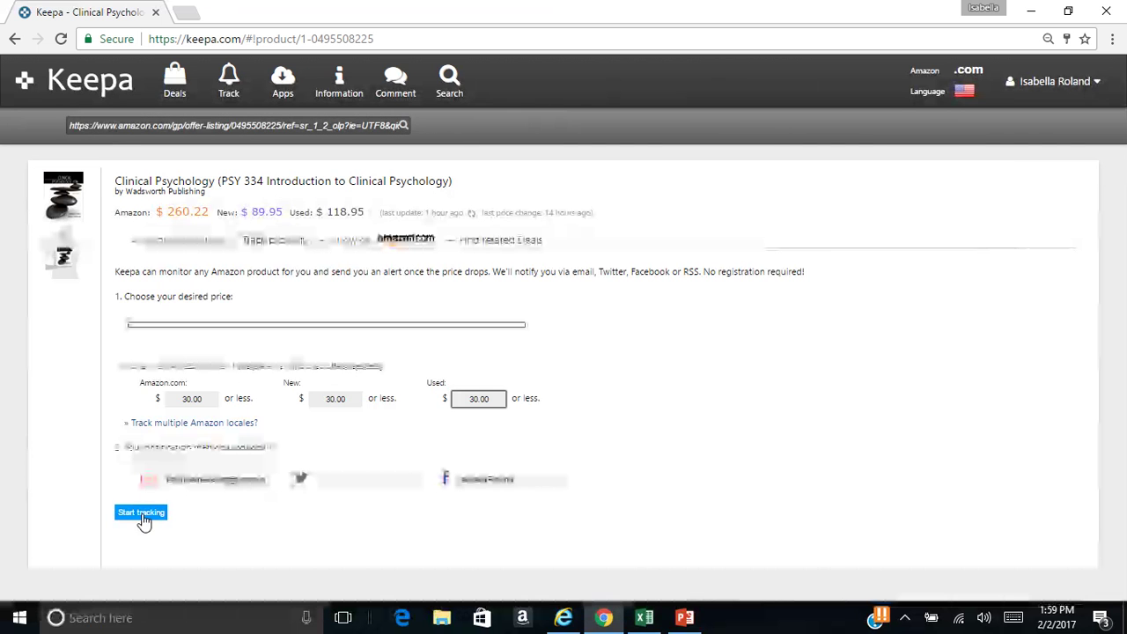
click(141, 514)
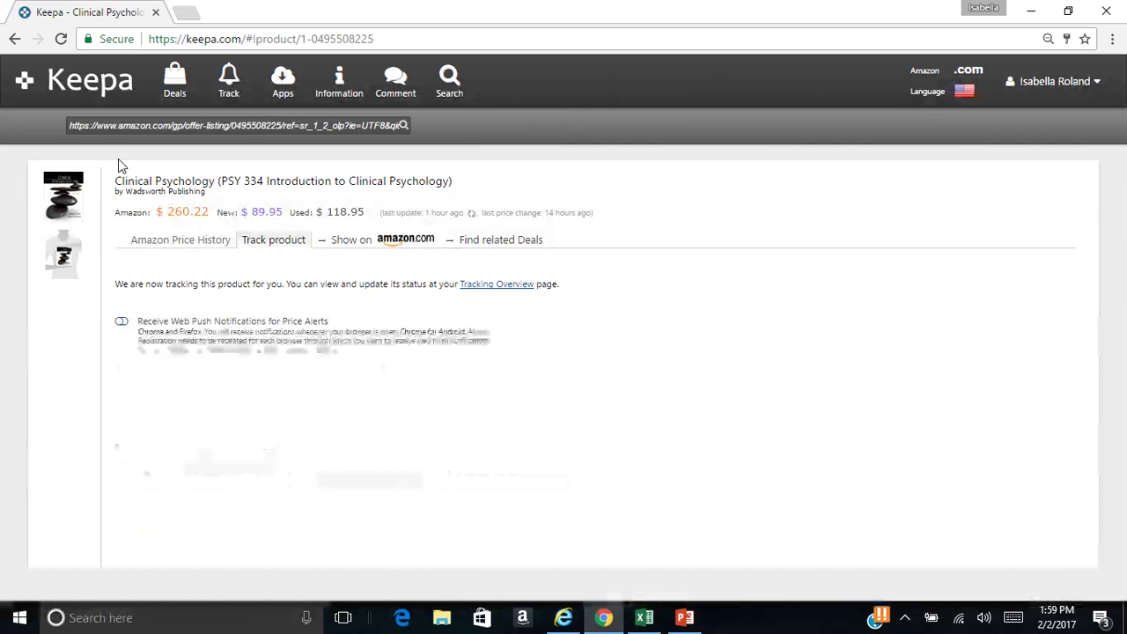
Return to Keepa's home page and switch back to the PSY 334 book's offer listing on Amazon
click(93, 84)
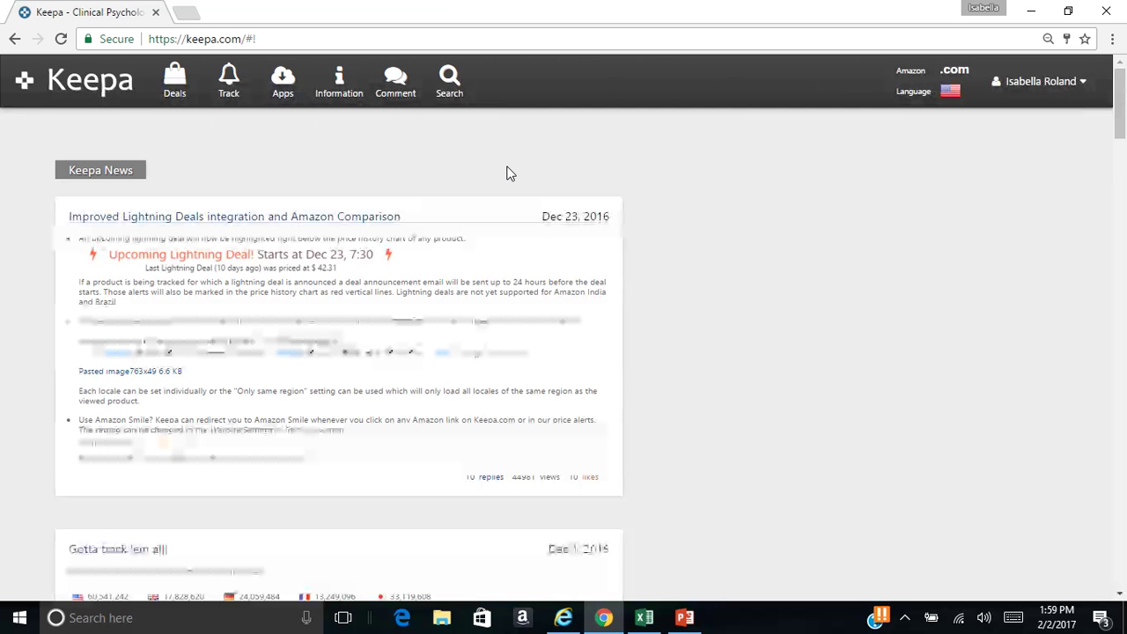
mouse_move(1021, 9)
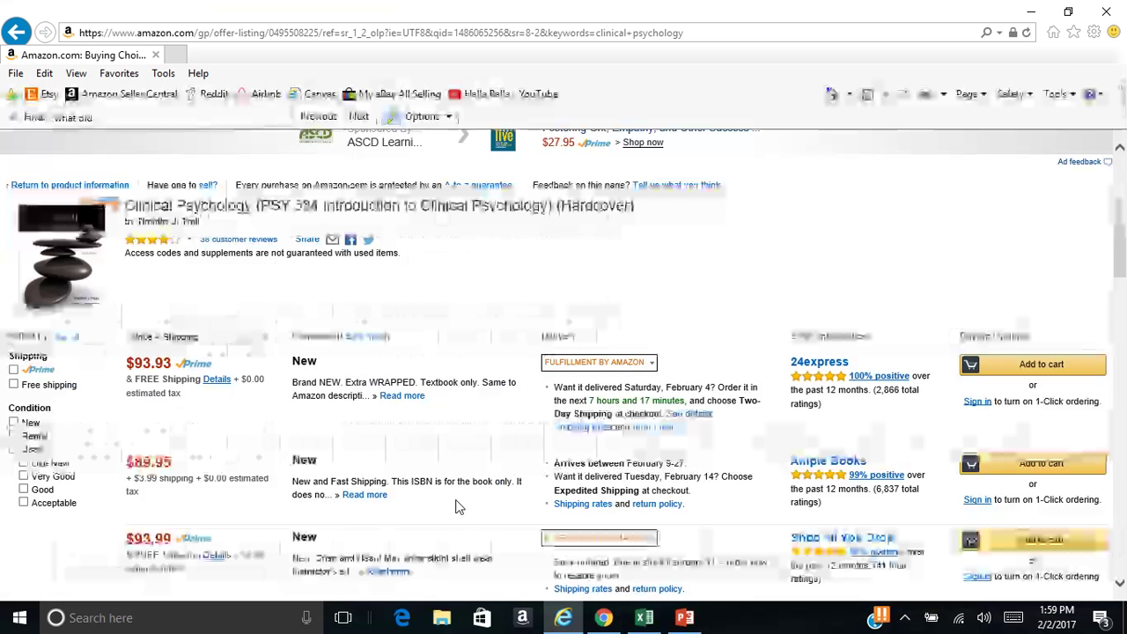
scroll(450, 475, up, 2)
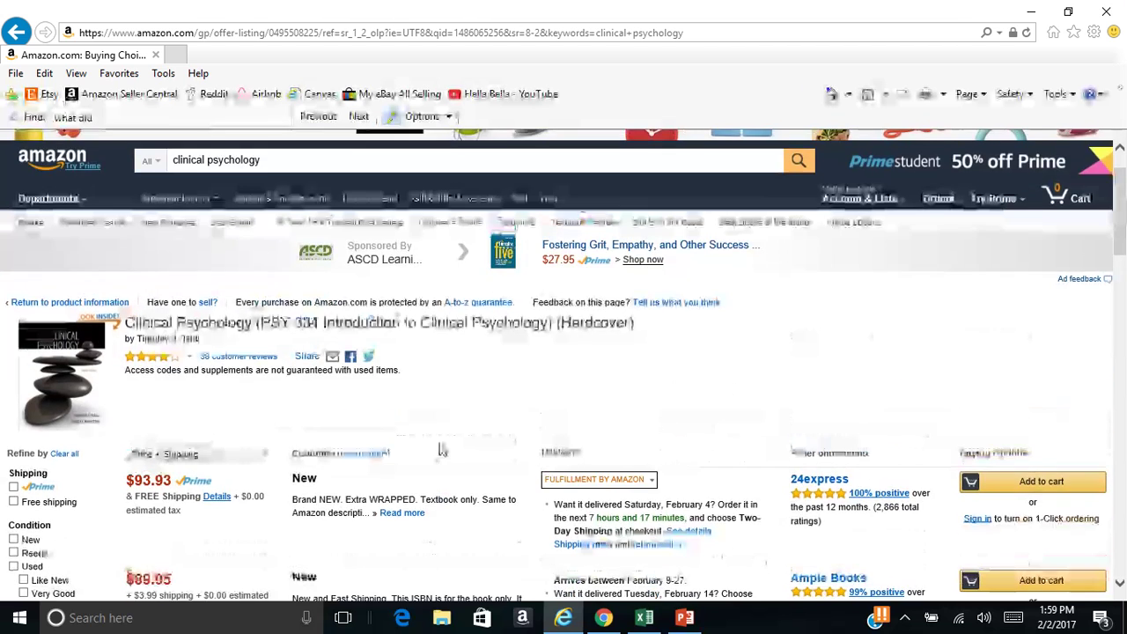
scroll(443, 450, up, 1)
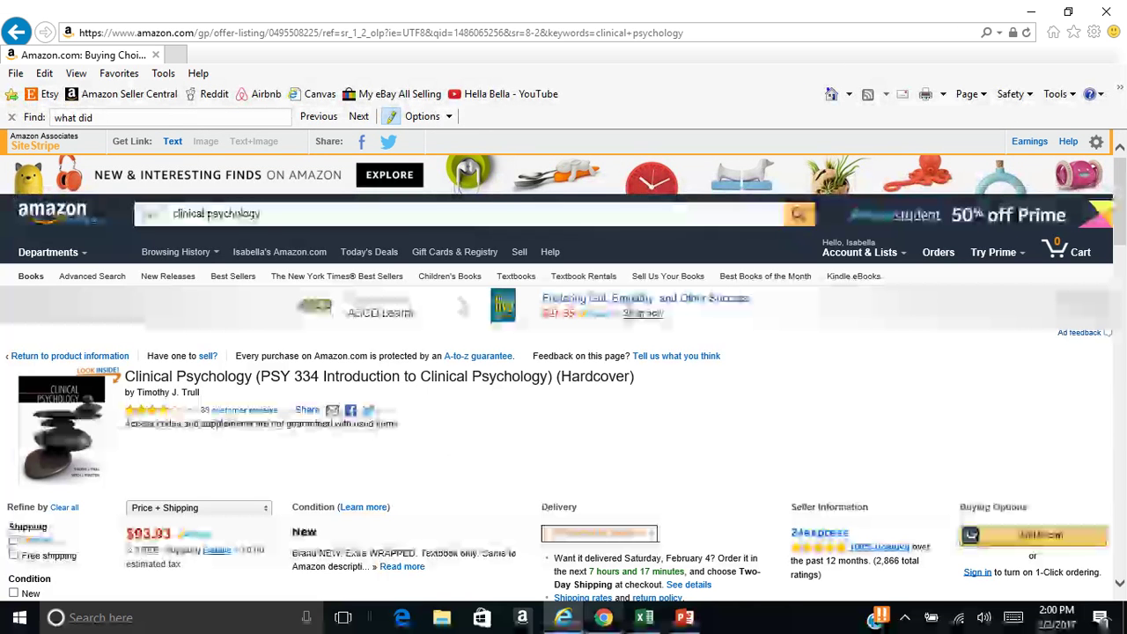
Switch to Keepa, open the tracking overview and look through the tracked products' price history charts
key(alt+Tab)
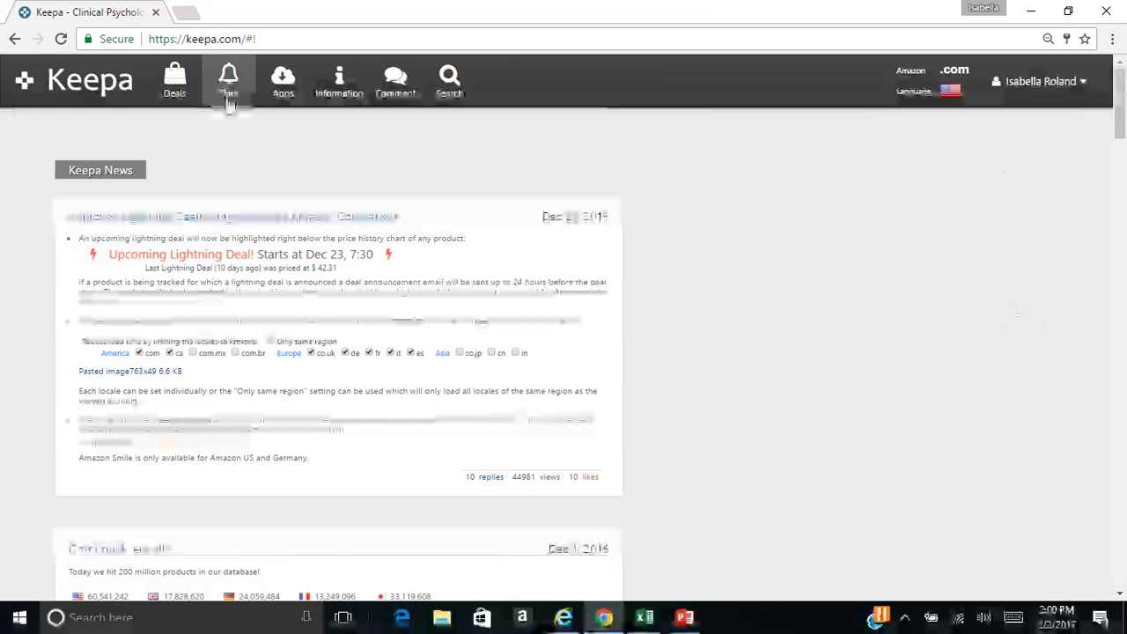
click(229, 97)
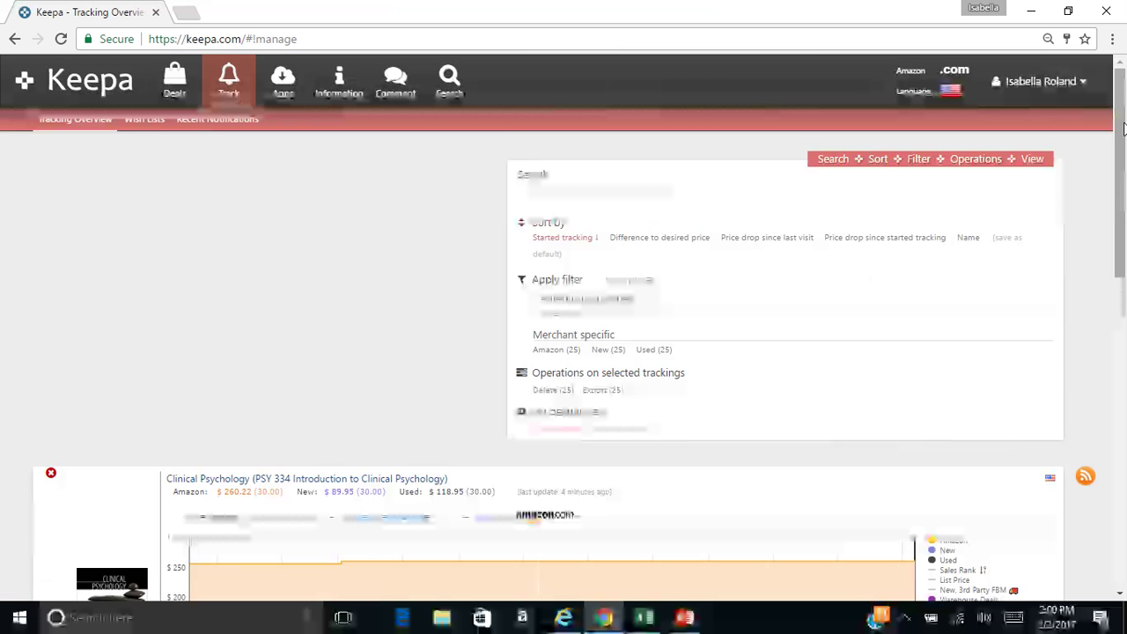
drag(1124, 129, 1124, 164)
drag(1124, 205, 1120, 436)
drag(1117, 493, 1115, 629)
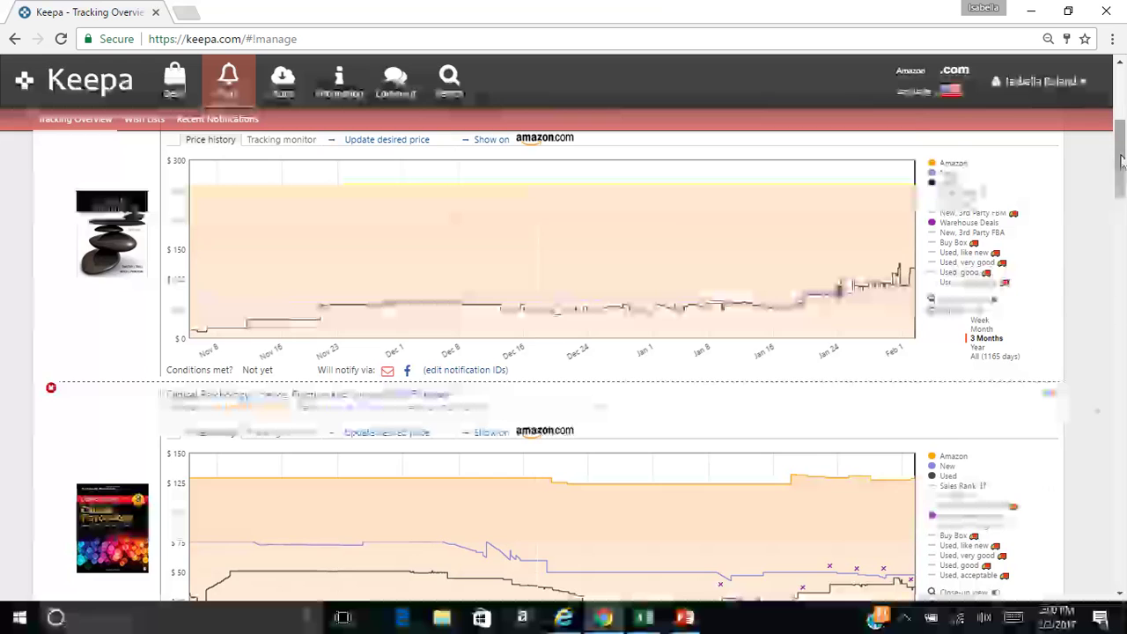
drag(1121, 161, 1112, 576)
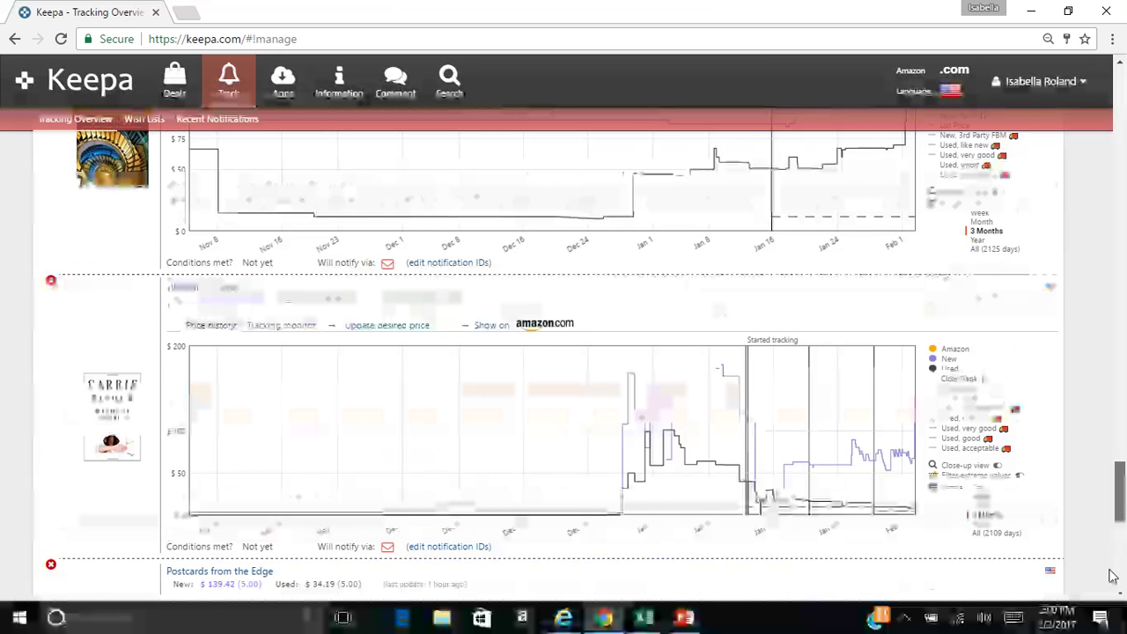
click(1120, 130)
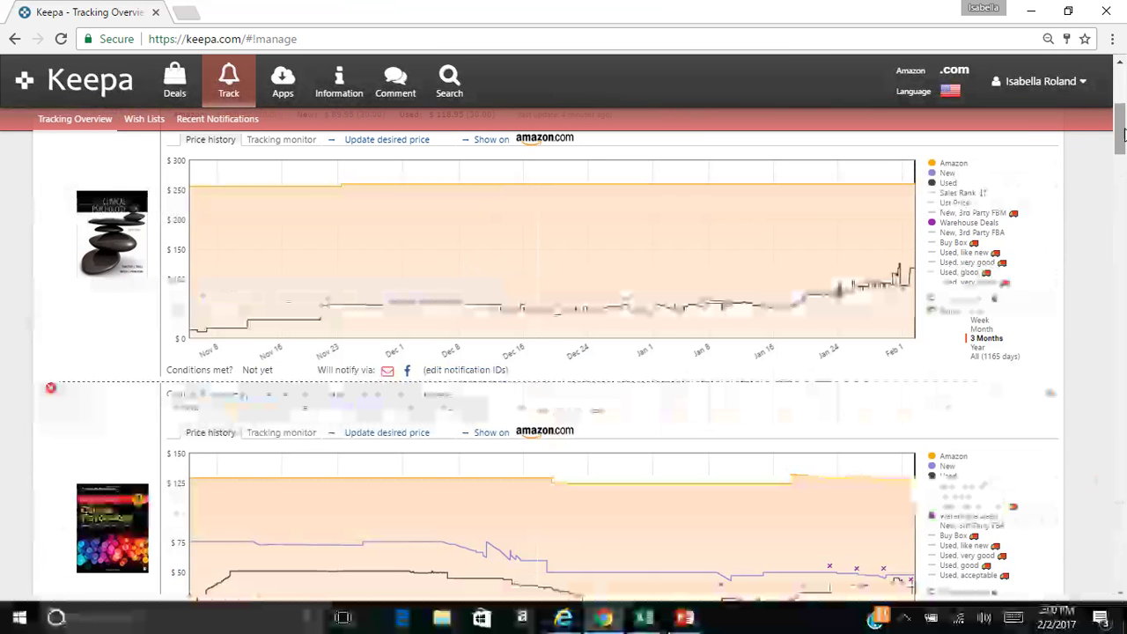
scroll(1121, 132, up, 4)
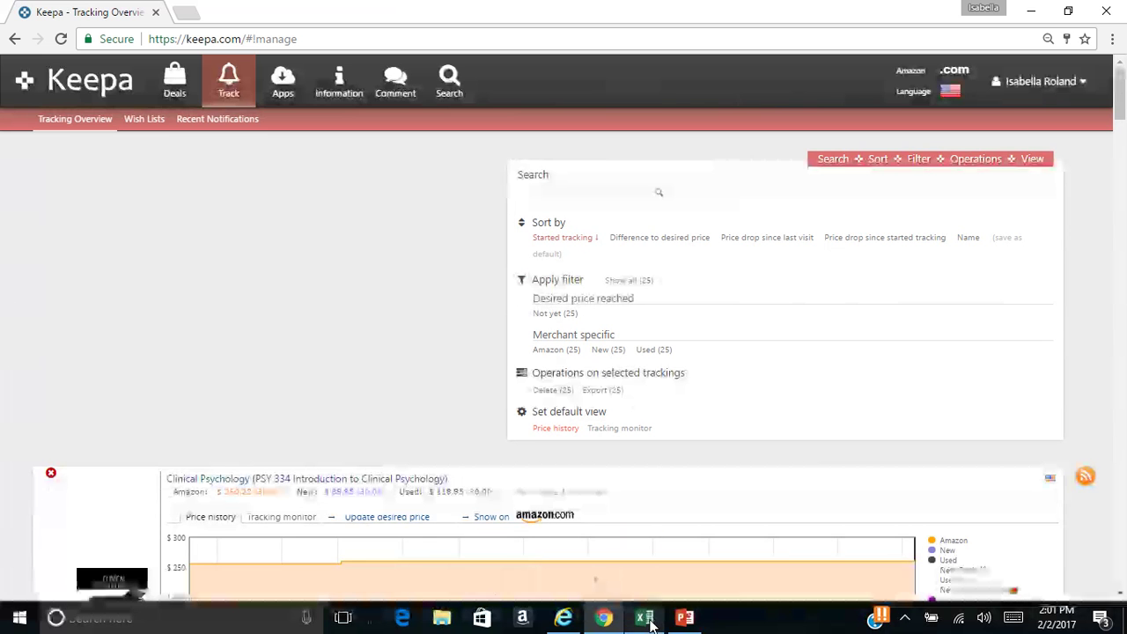
mouse_move(686, 622)
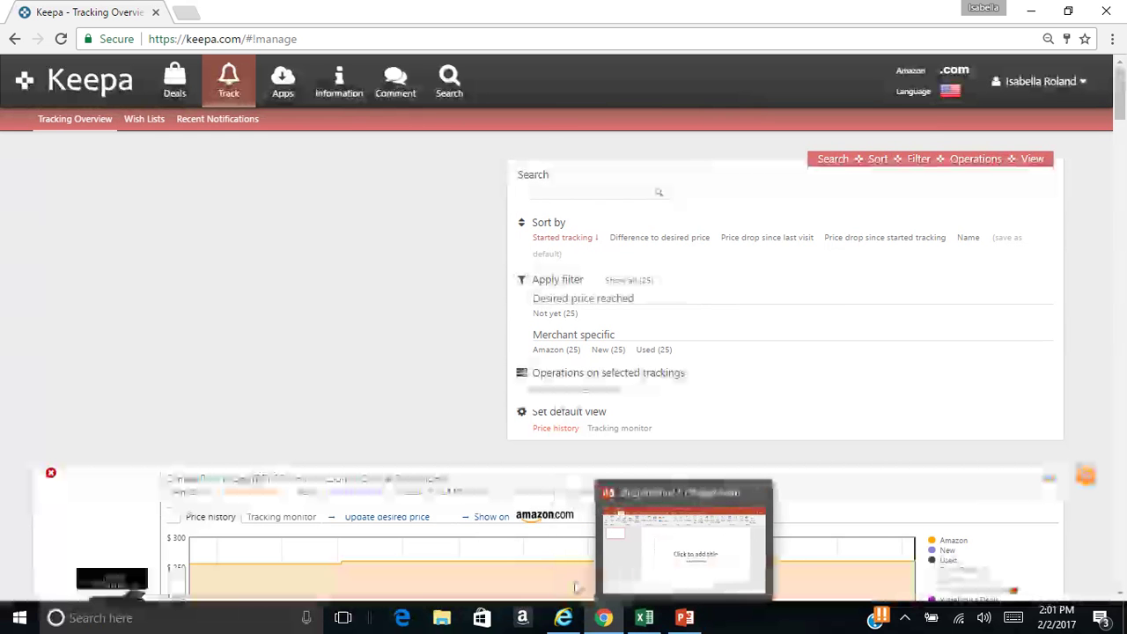
click(614, 623)
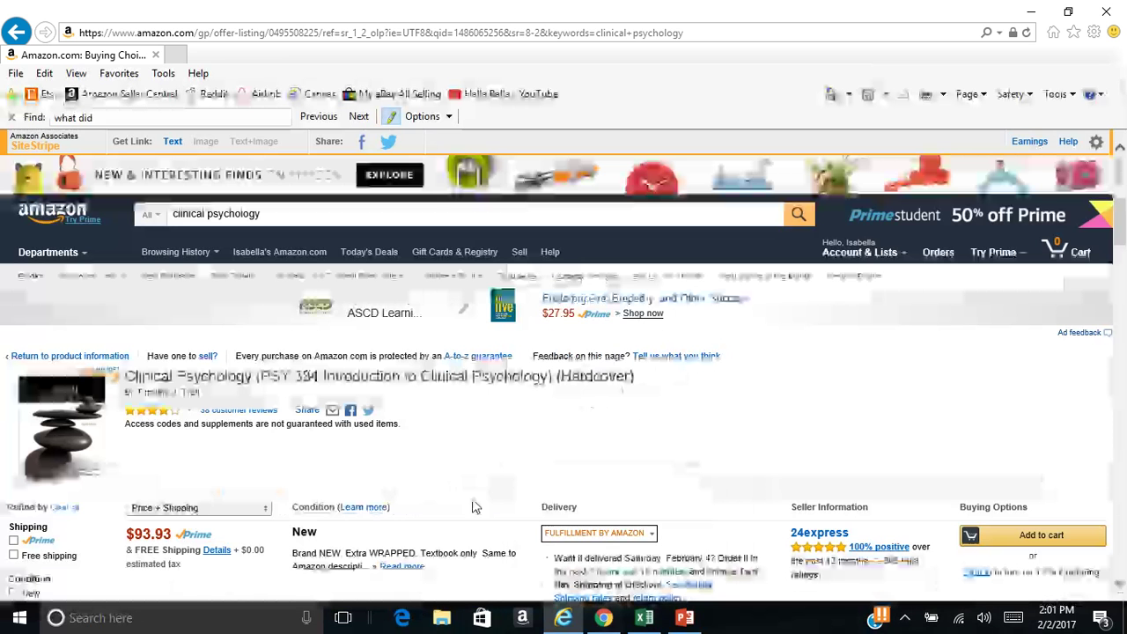
click(614, 623)
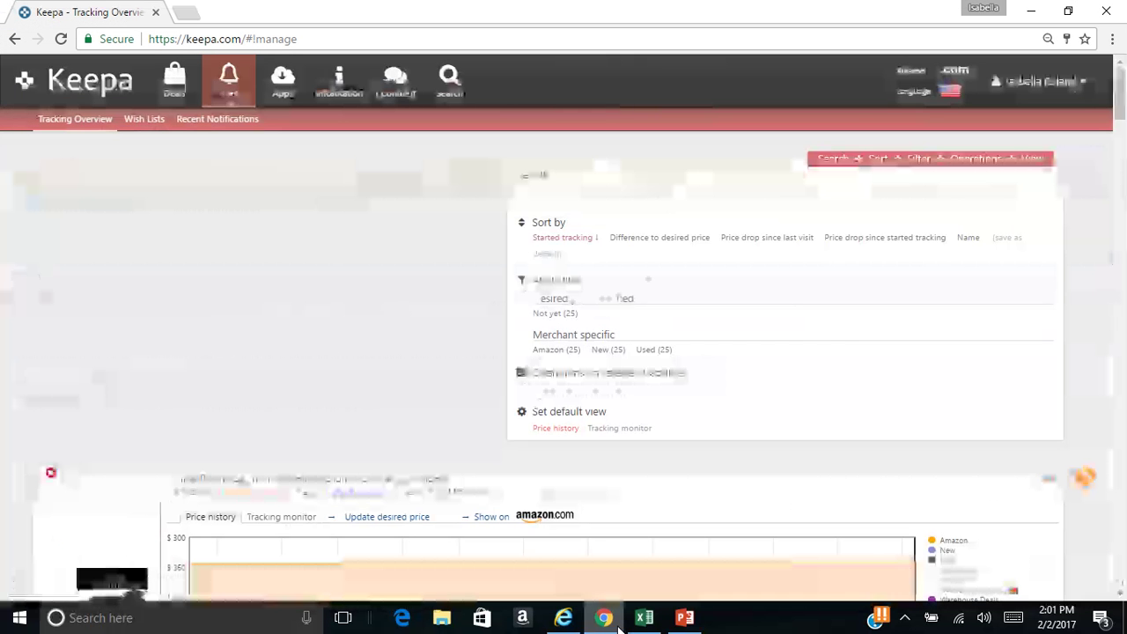
Examine the current and desired prices and the price history charts of the two clinical psychology books in the tracking overview
scroll(5, 334, down, 2)
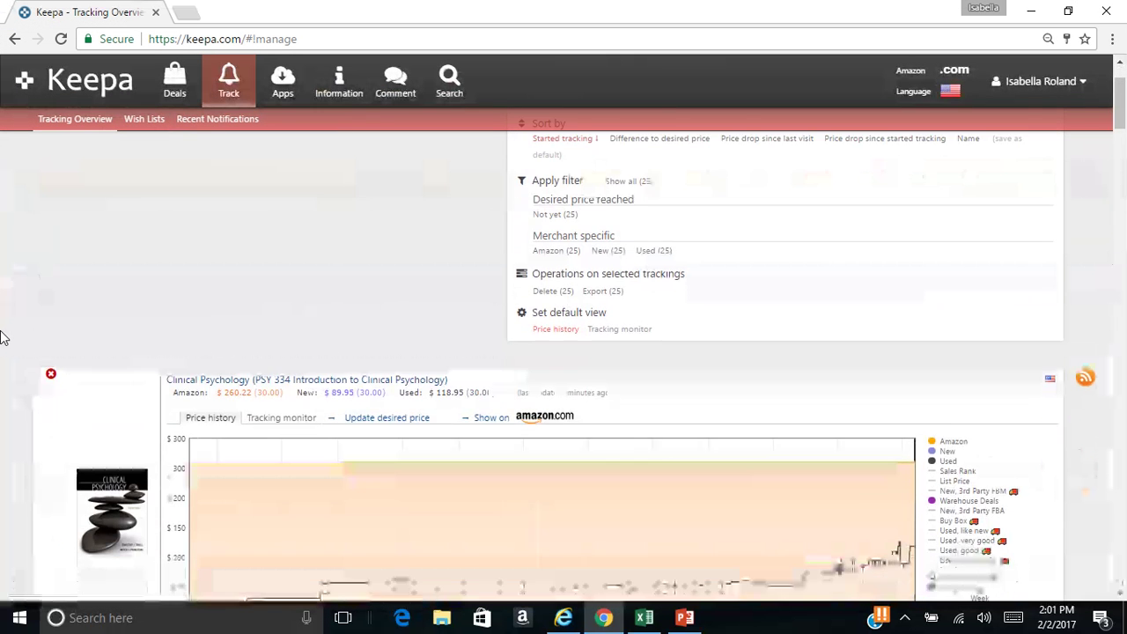
scroll(4, 337, down, 3)
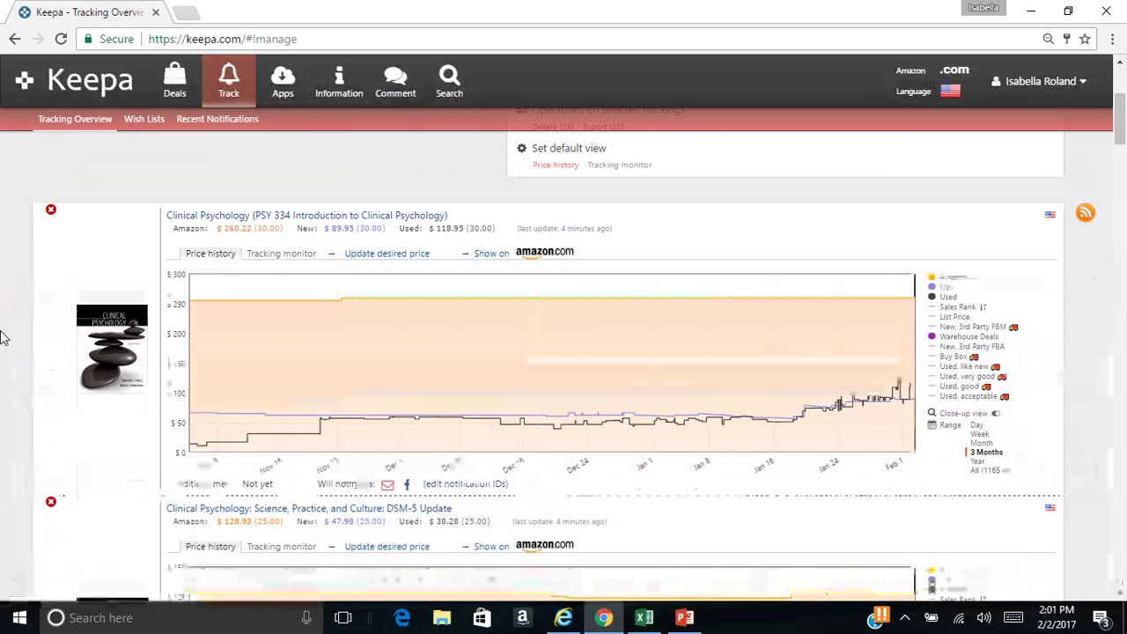
scroll(3, 338, down, 1)
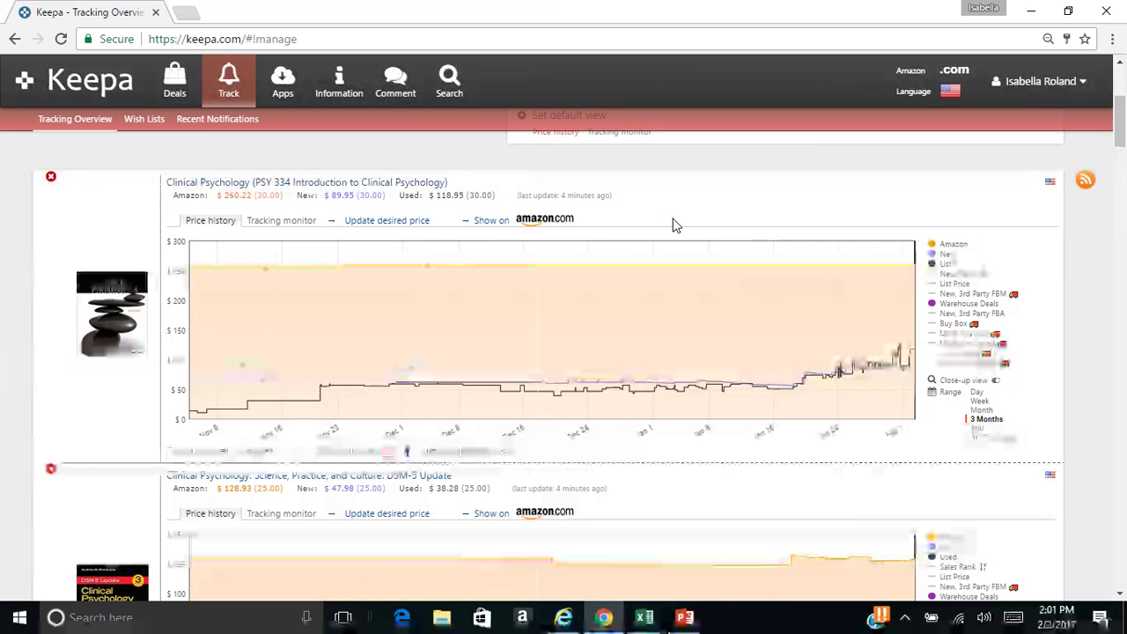
drag(1120, 116, 1122, 83)
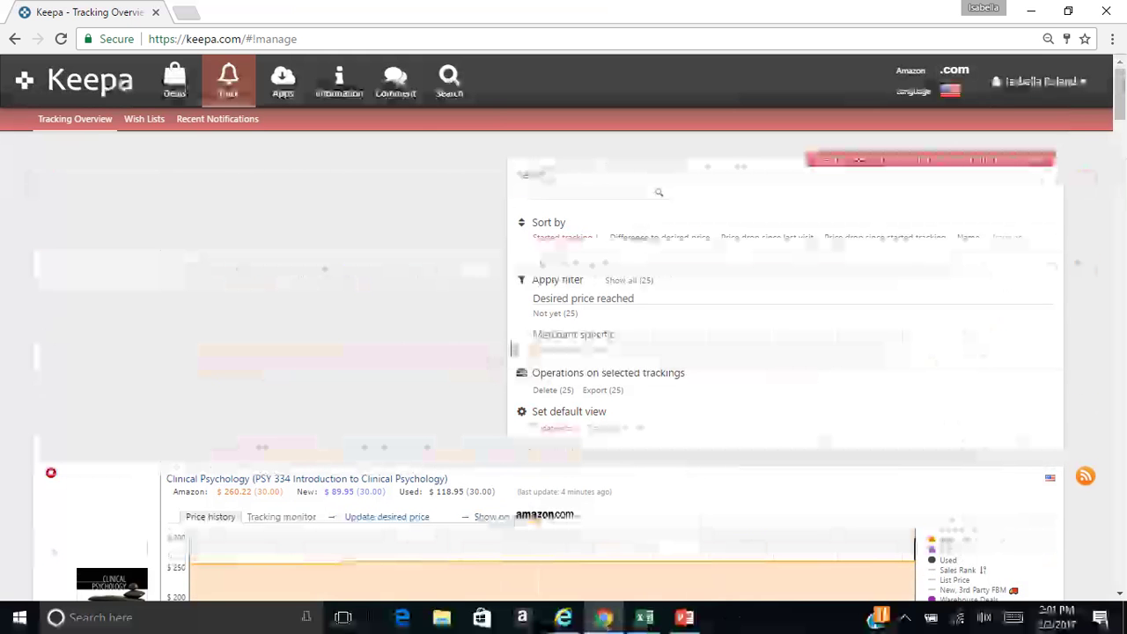
click(606, 618)
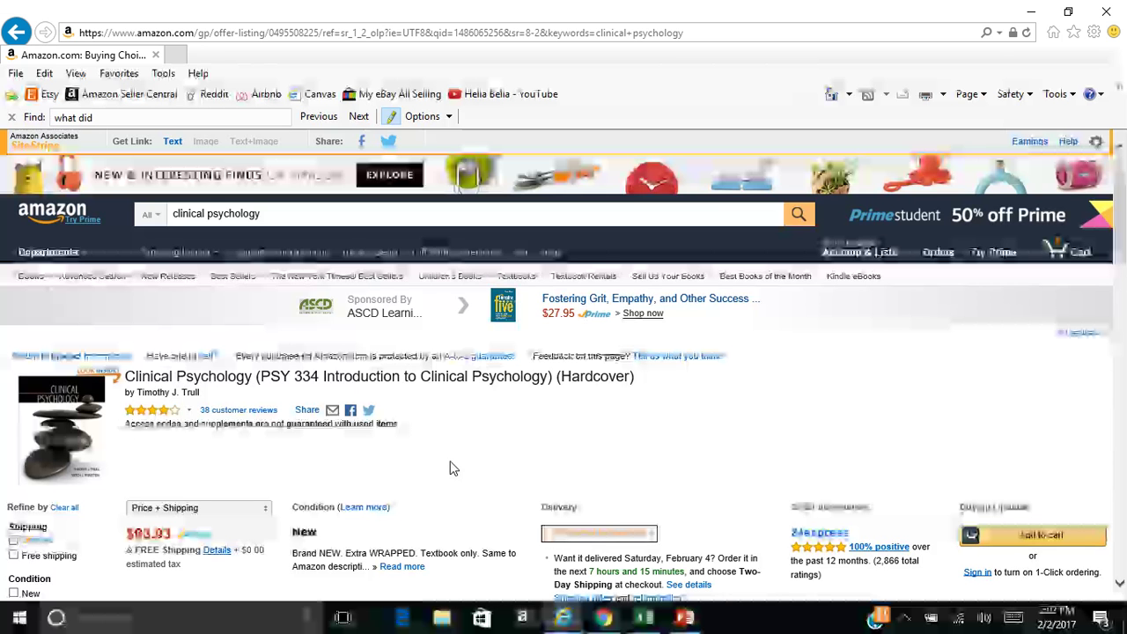
mouse_move(431, 7)
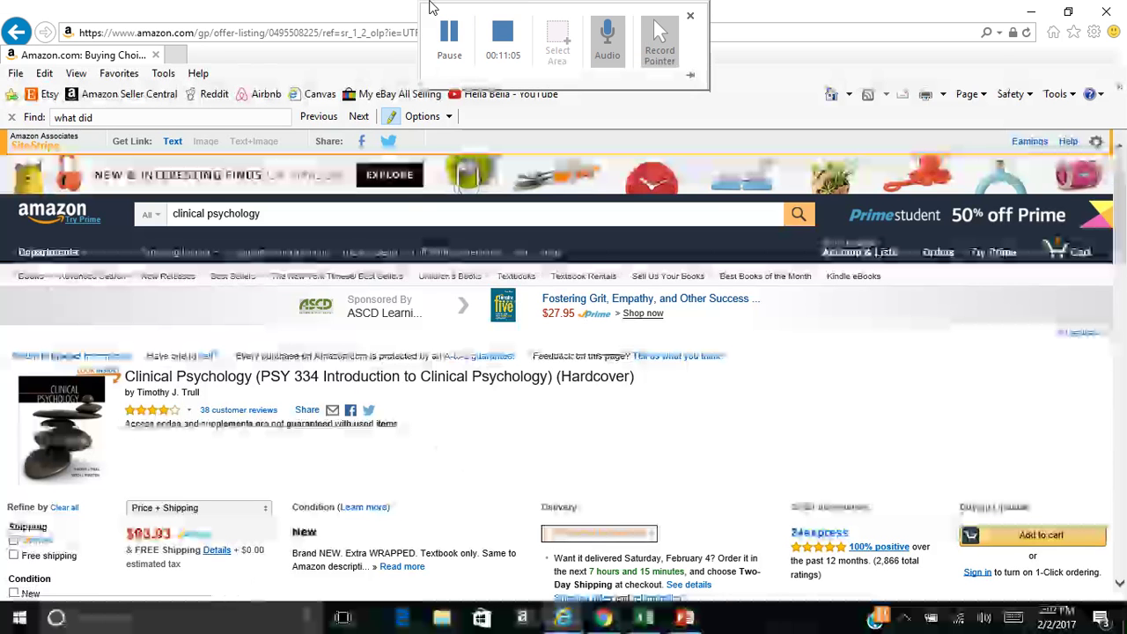